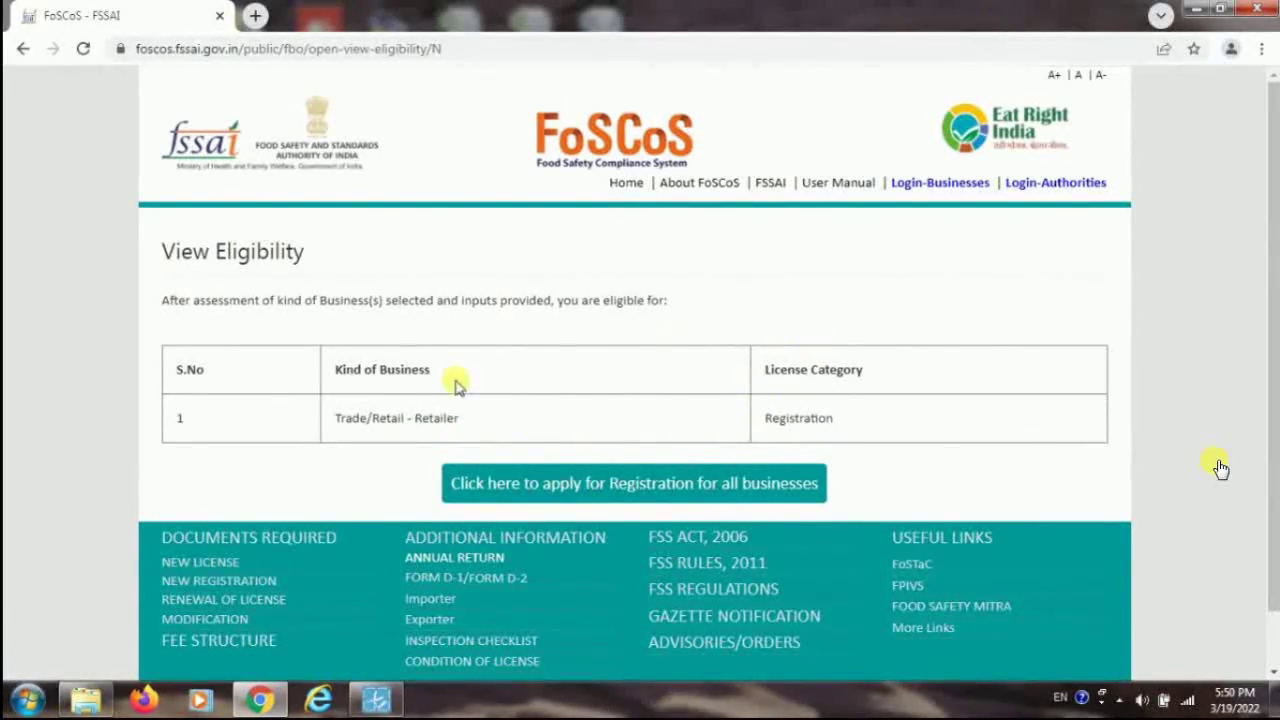
# Begin the Registration application for the Trade/Retail - Retailer business from the eligibility results
pyautogui.moveTo(772, 418); pyautogui.dragTo(820, 423)
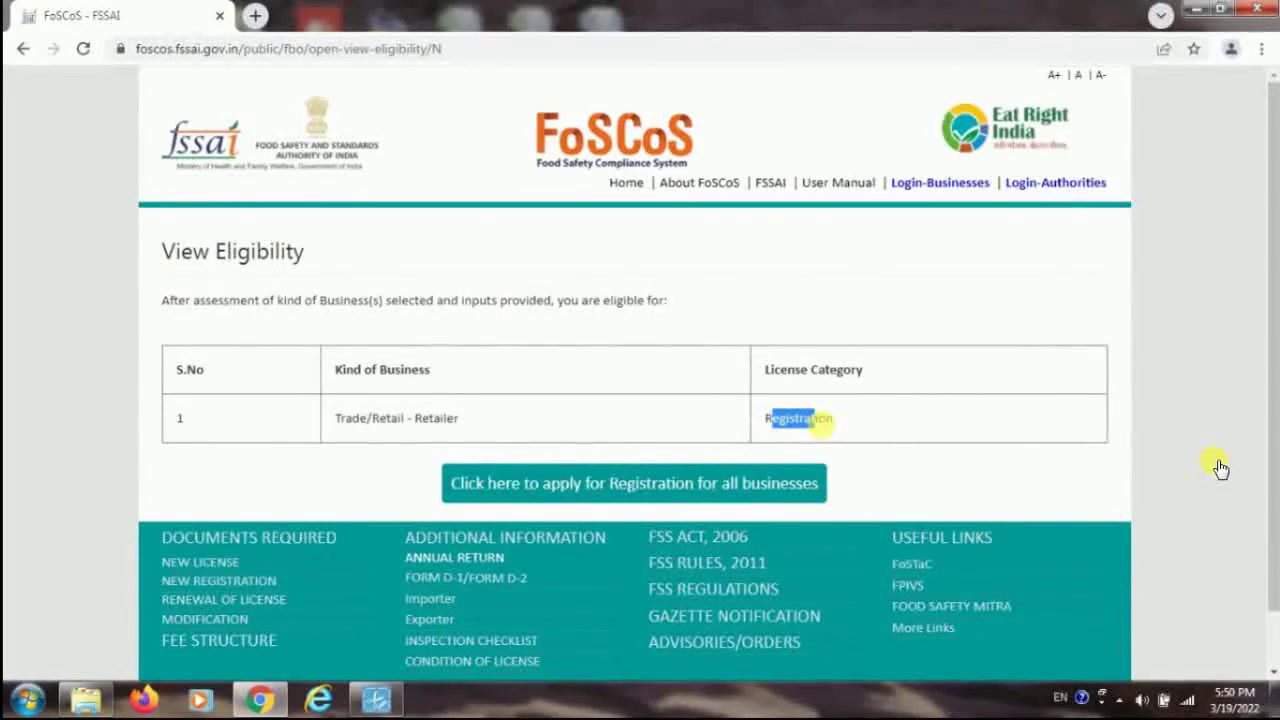
pyautogui.click(648, 488)
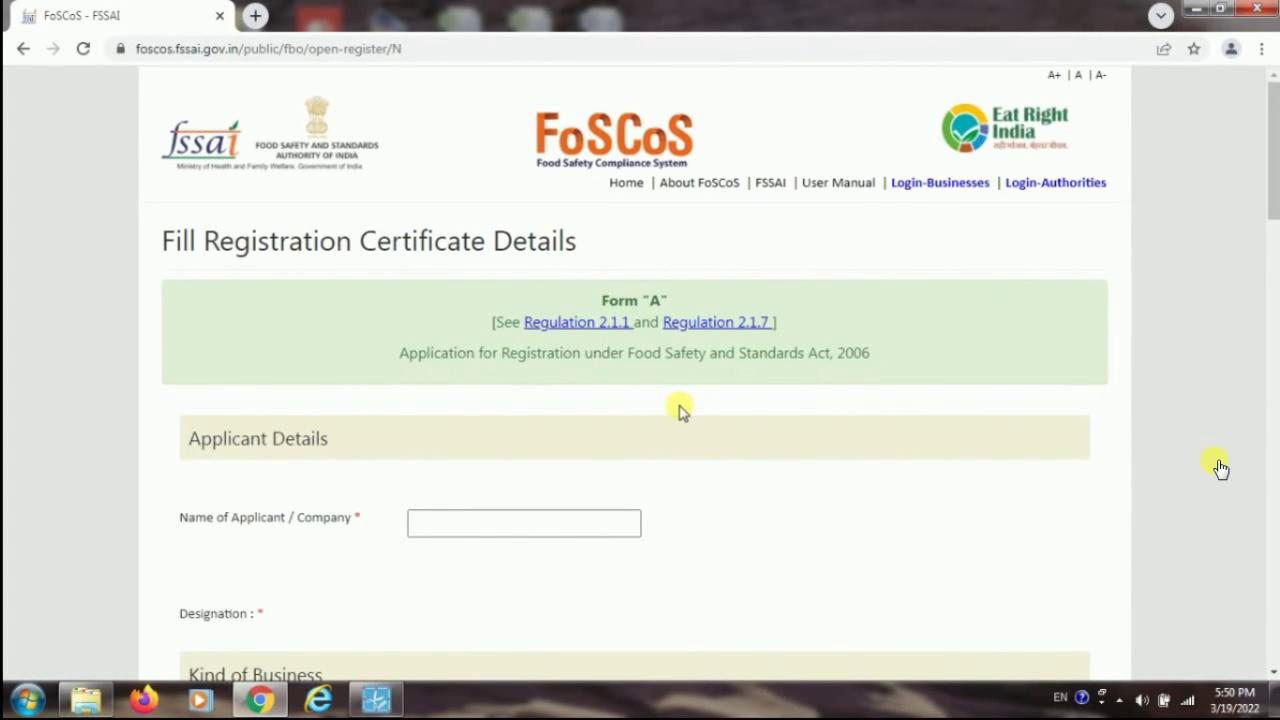
# Bring the Form A premises address section into view and select its Address field
pyautogui.scroll(-4, 679, 410)
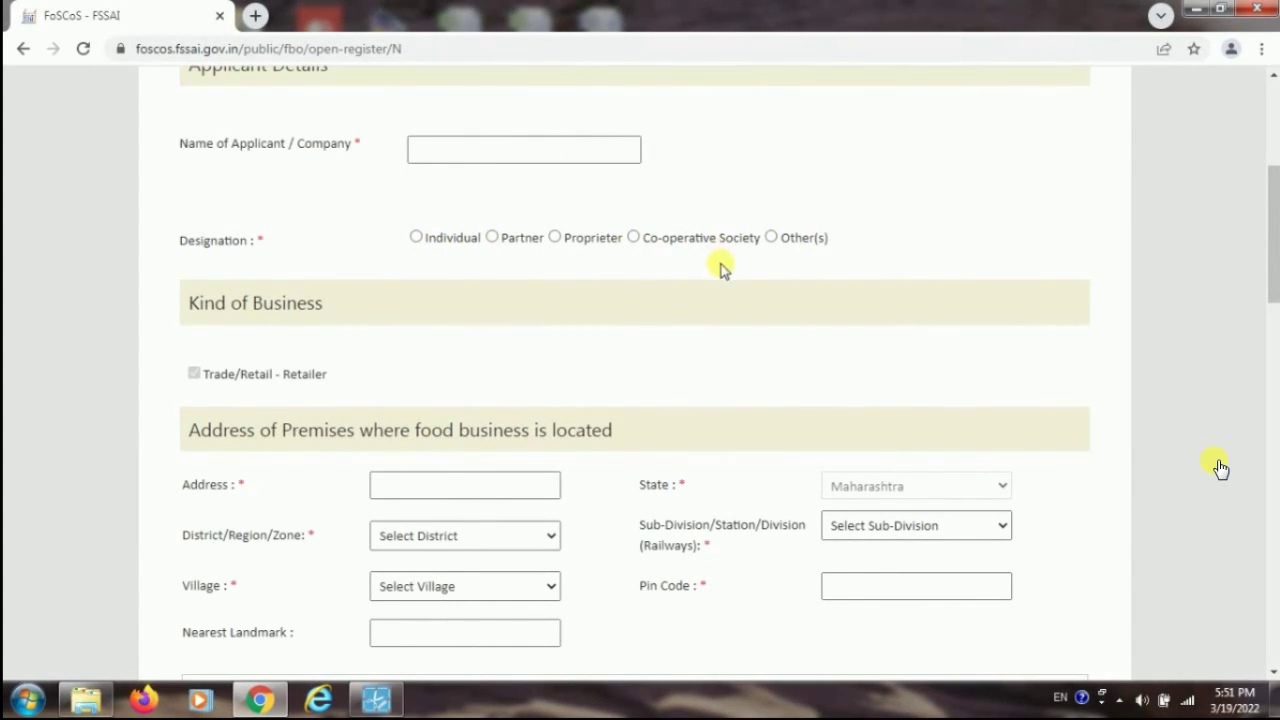
pyautogui.scroll(-1, 683, 302)
pyautogui.scroll(-2, 681, 300)
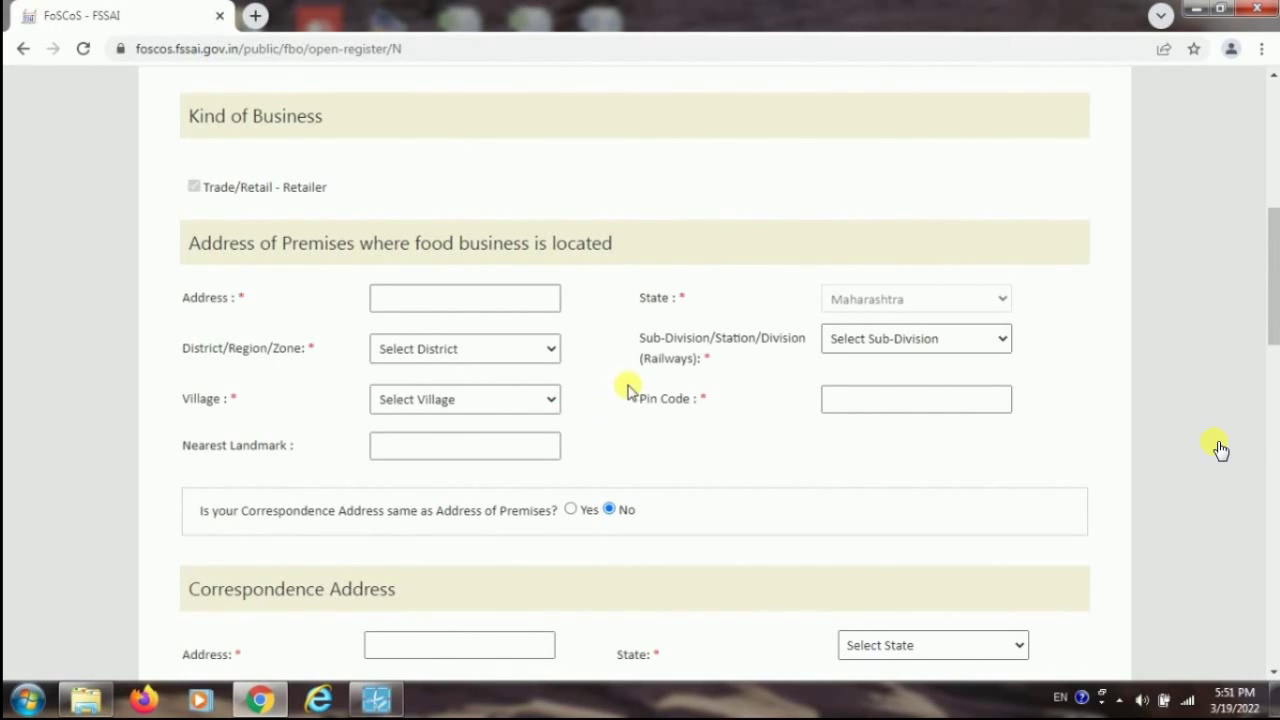
pyautogui.click(495, 308)
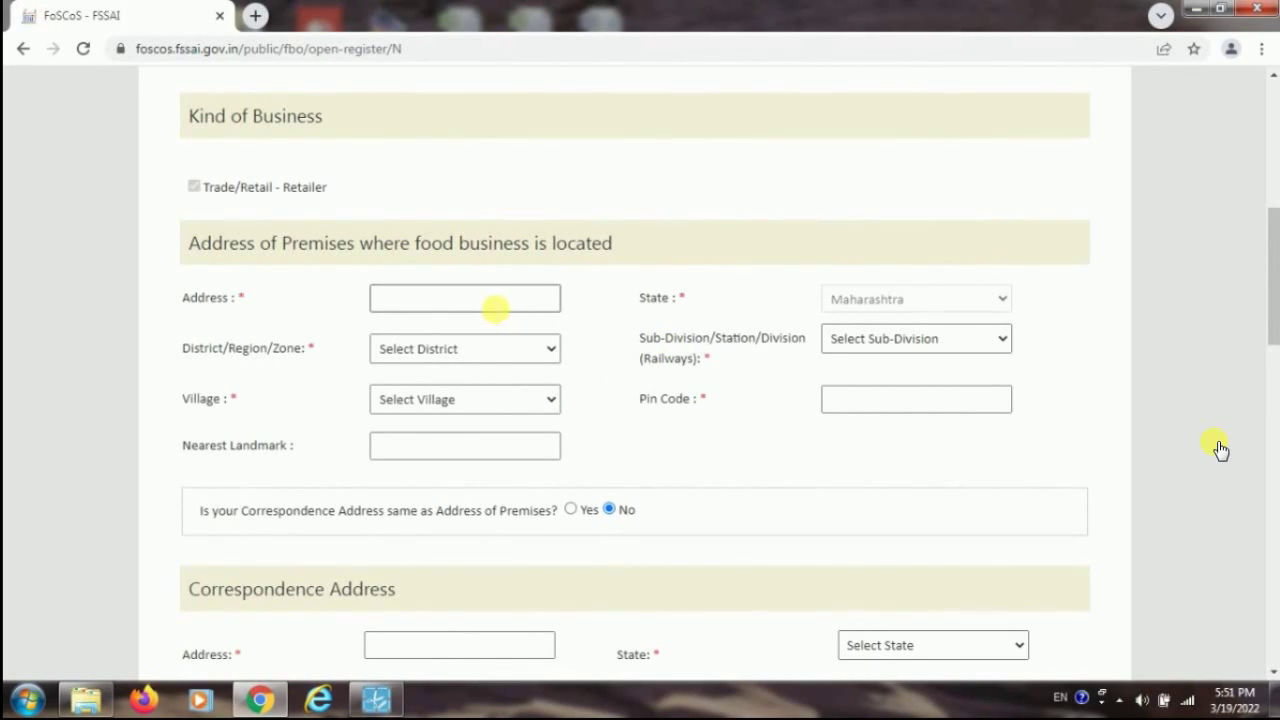
# Choose Bhiwandi Municipal Corporation (Thane Zone-5) as the premises District/Region/Zone
pyautogui.click(462, 349)
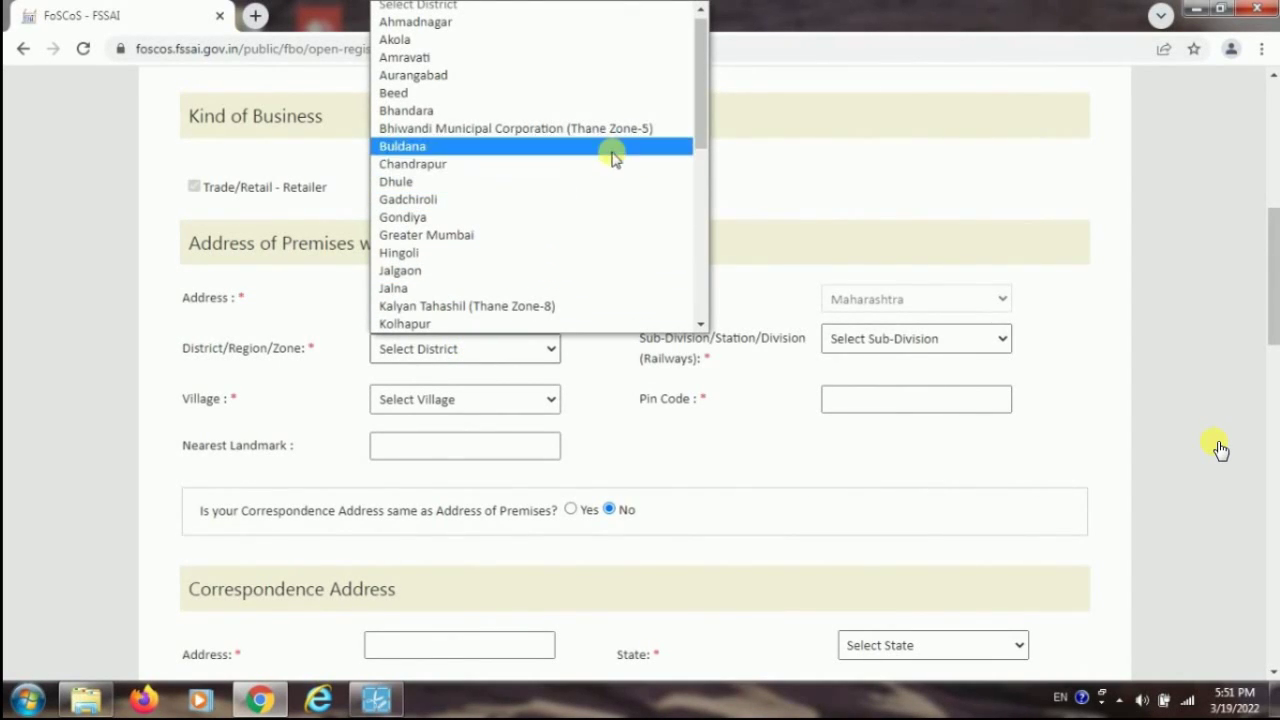
pyautogui.scroll(-8, 614, 160)
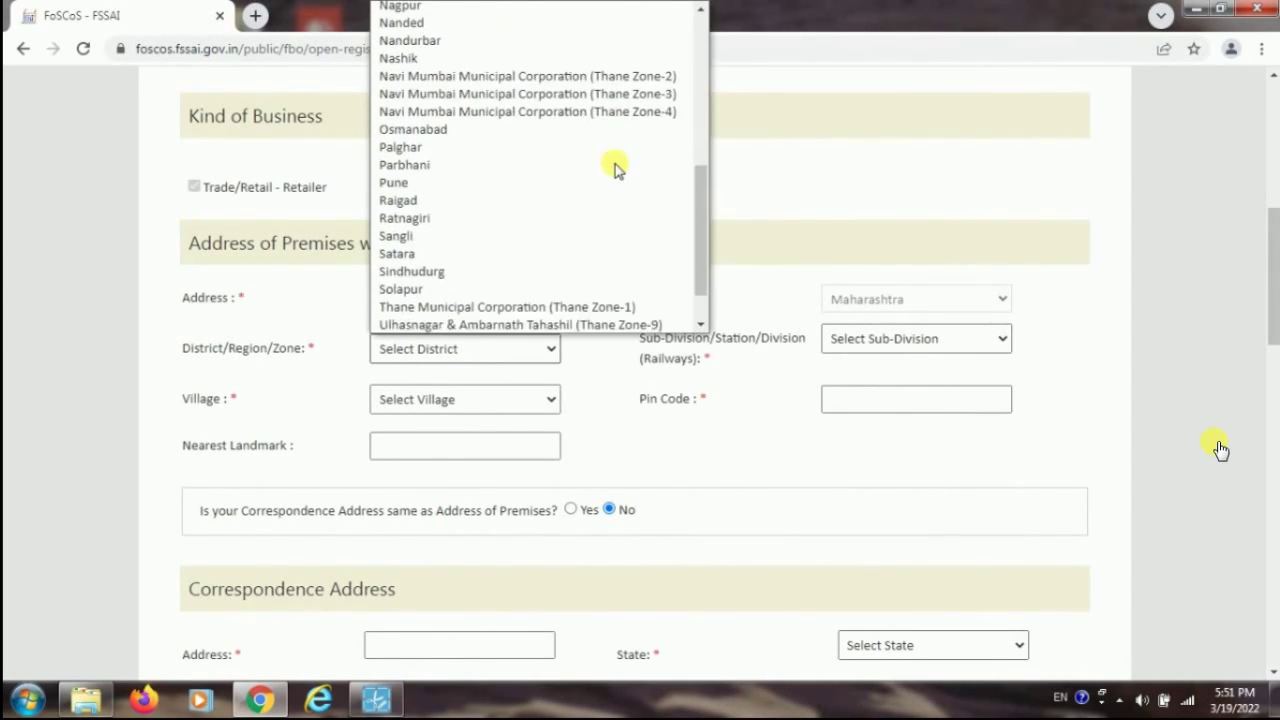
pyautogui.scroll(8, 614, 168)
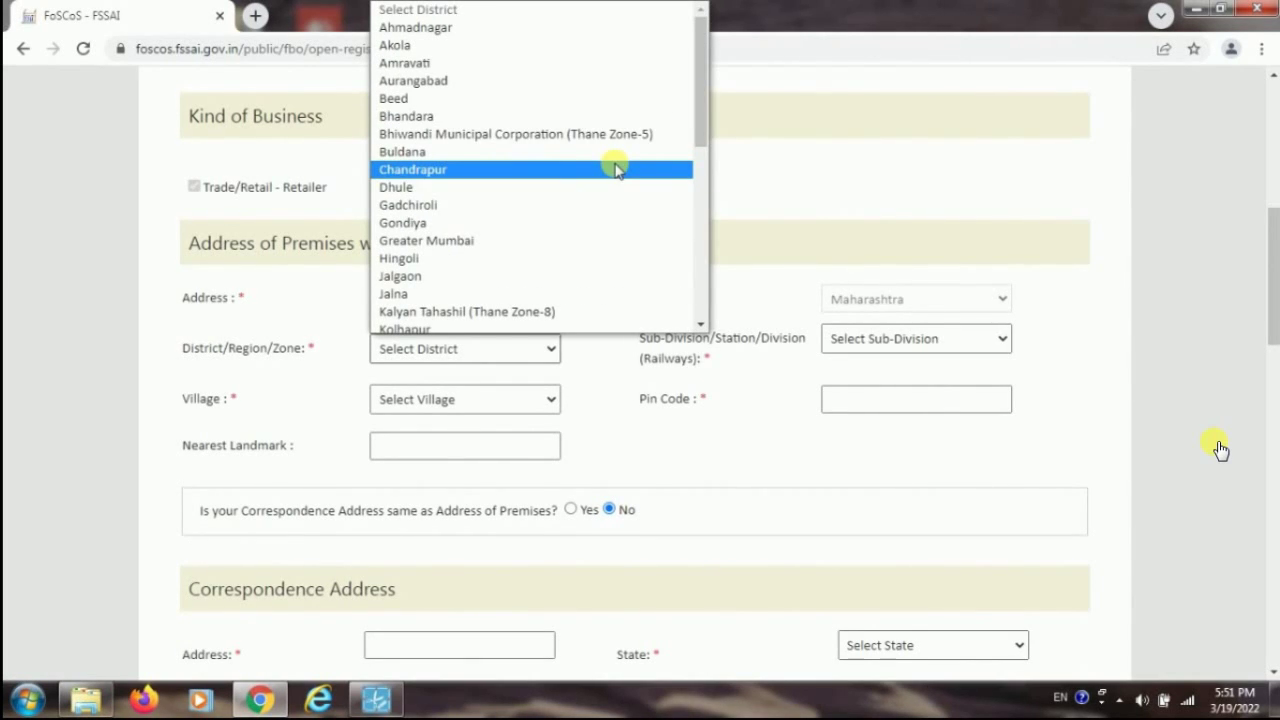
pyautogui.click(617, 133)
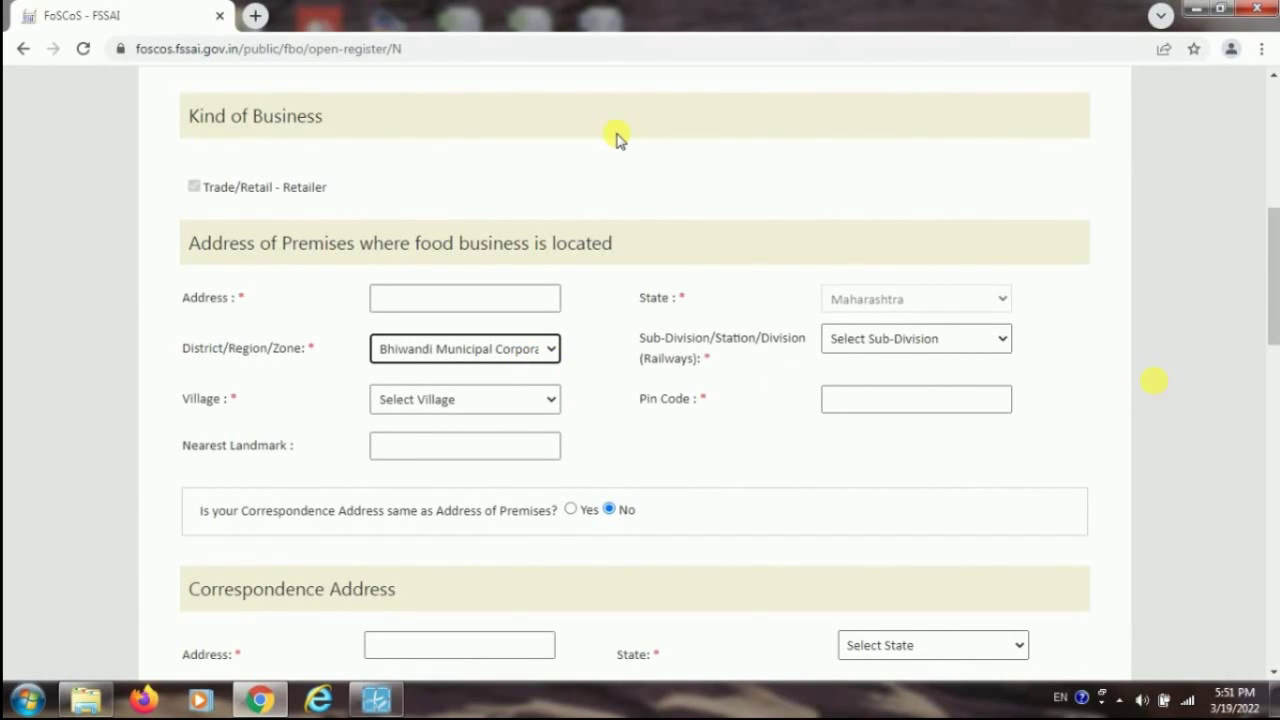
pyautogui.click(860, 343)
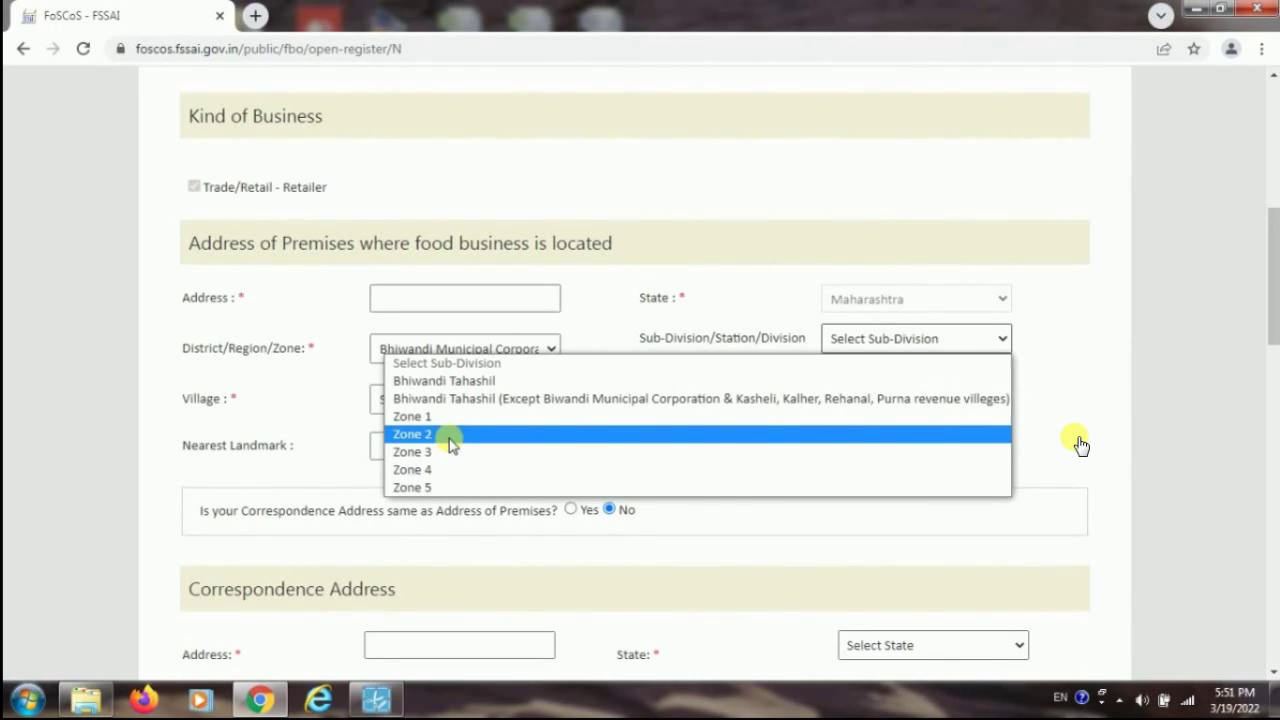
# Choose Zone 2 as the premises sub-division and N/A as the village
pyautogui.click(449, 436)
pyautogui.click(505, 399)
pyautogui.click(443, 440)
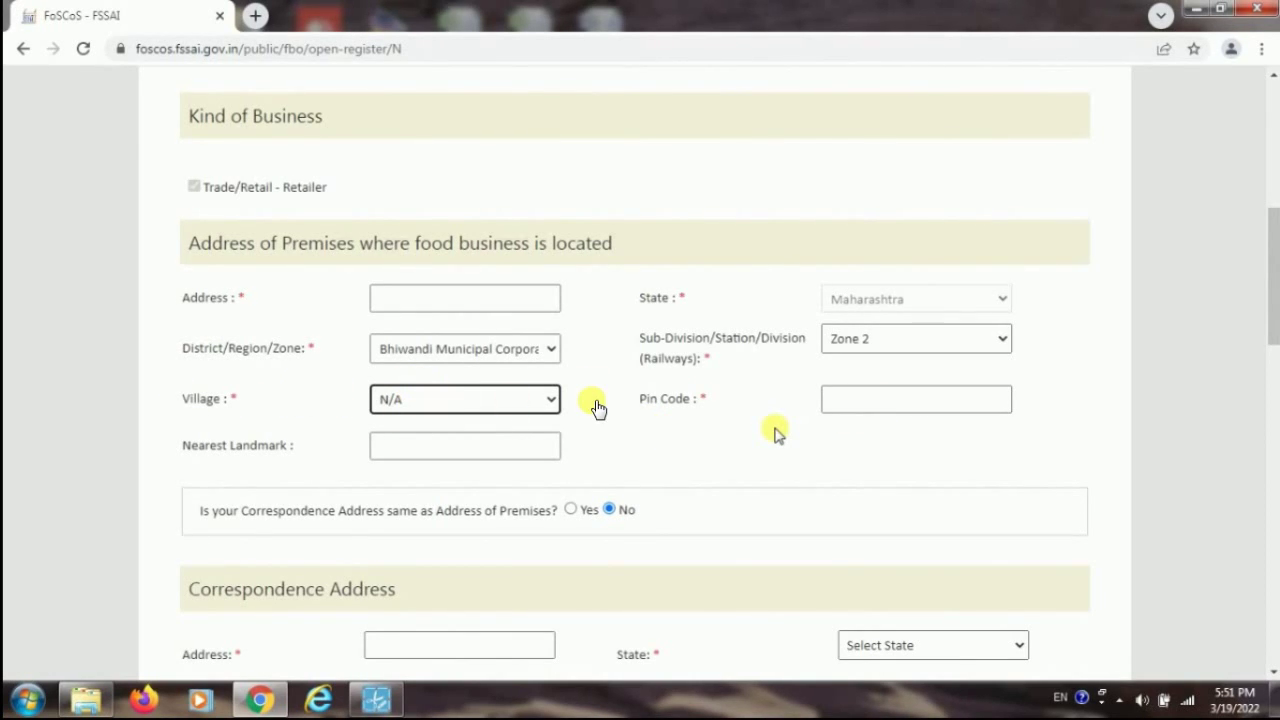
pyautogui.click(465, 448)
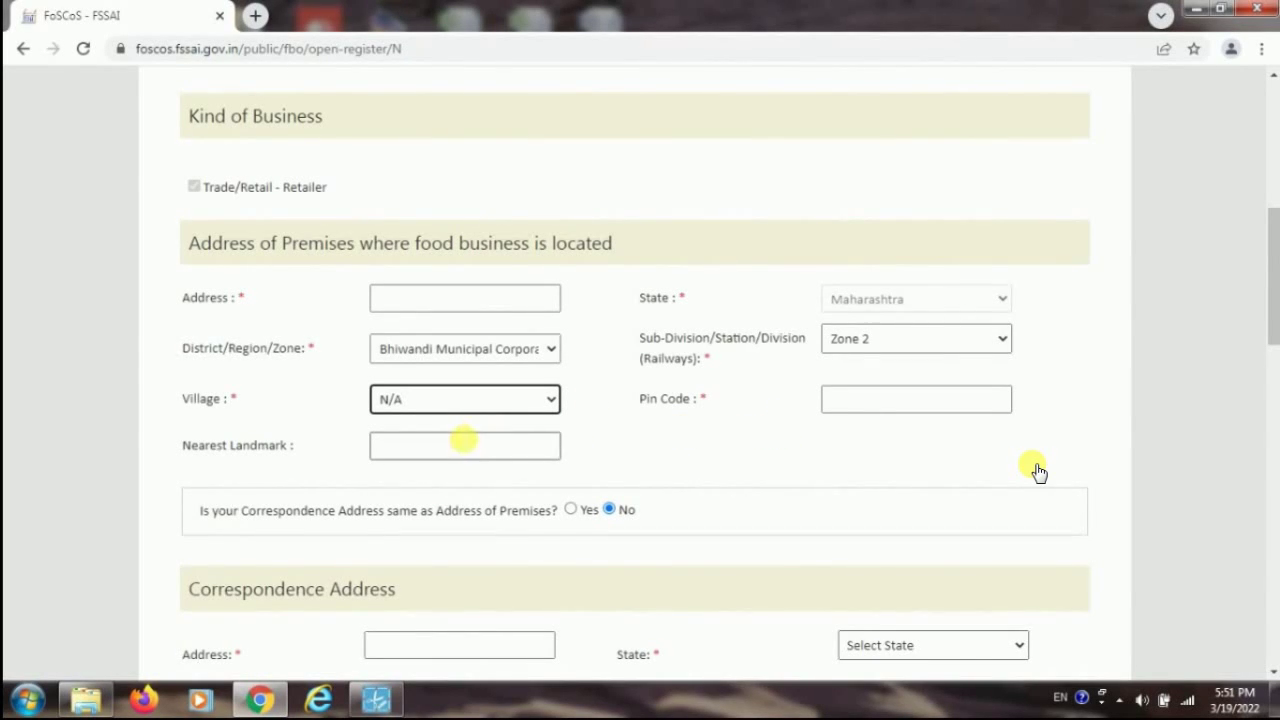
pyautogui.scroll(-2, 745, 410)
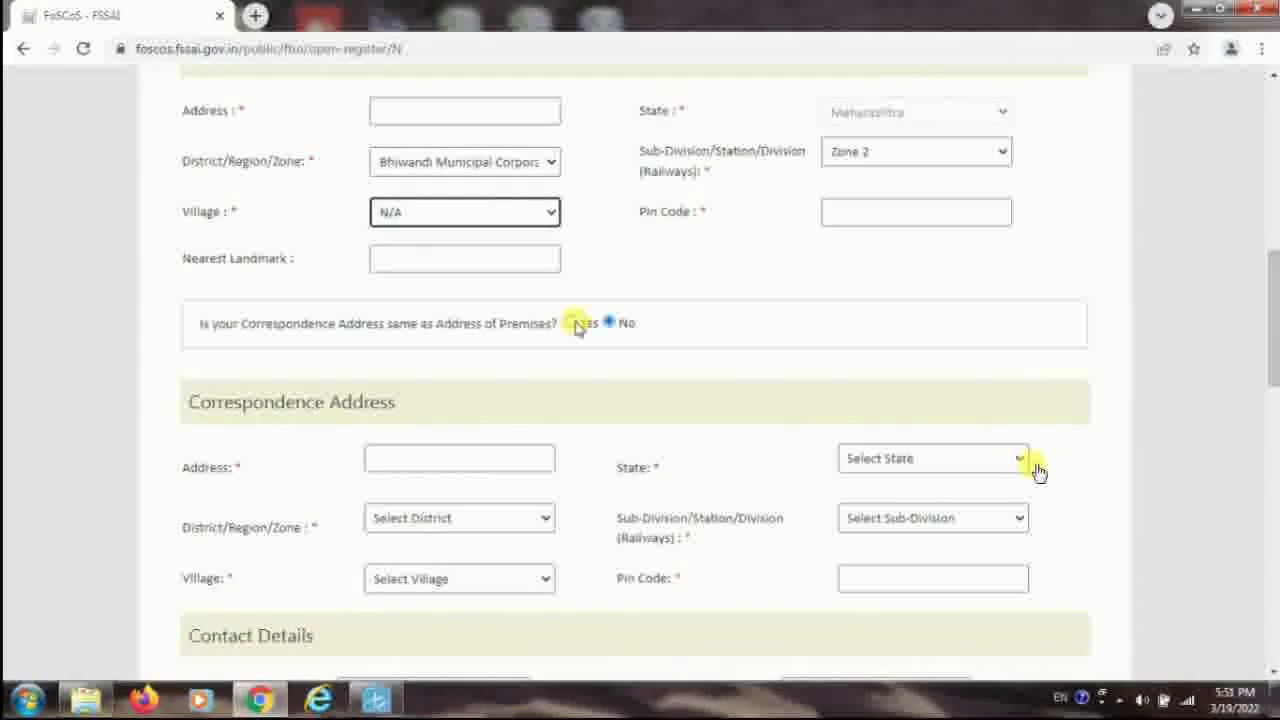
pyautogui.scroll(-2, 762, 297)
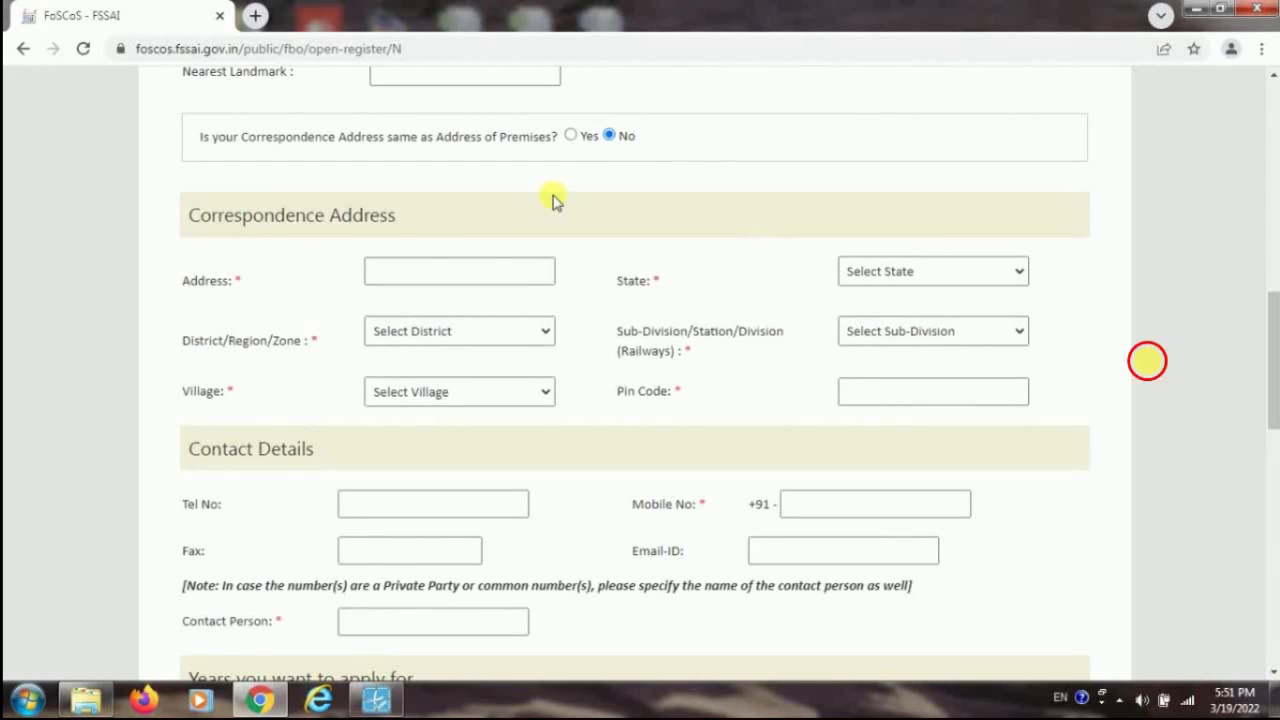
pyautogui.scroll(-1, 680, 318)
pyautogui.scroll(-1, 680, 318)
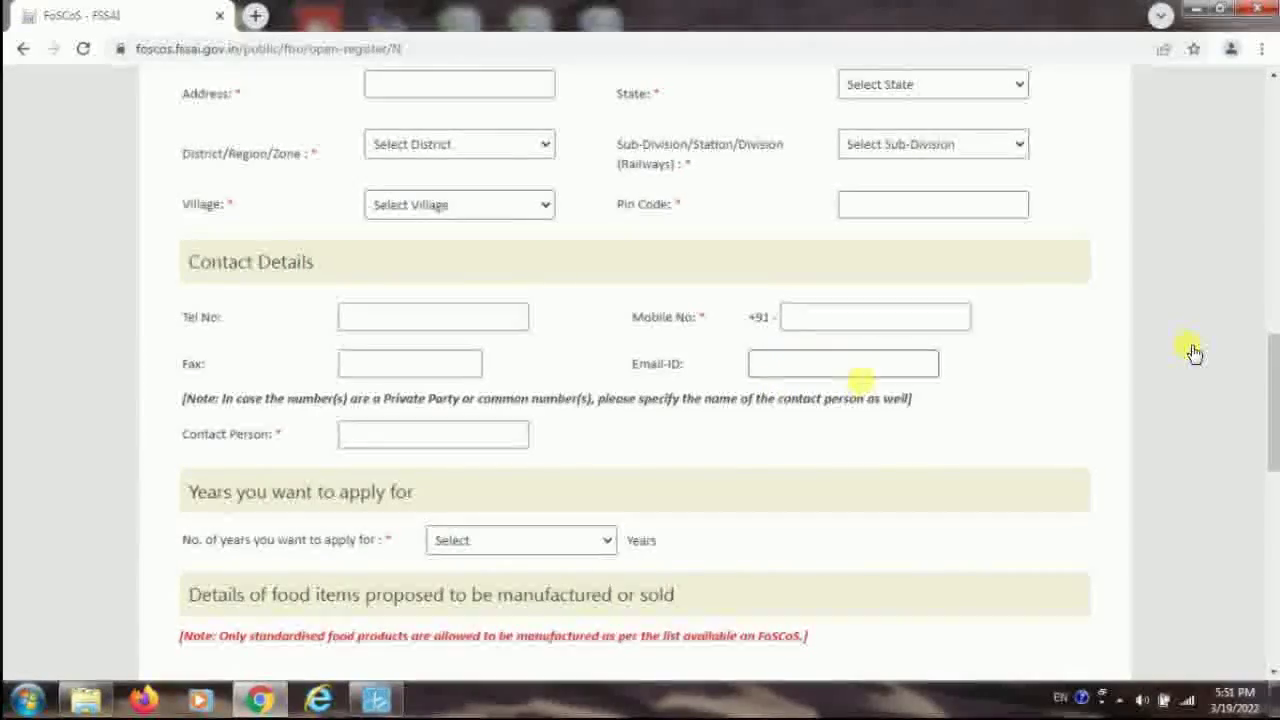
pyautogui.scroll(-1, 1195, 353)
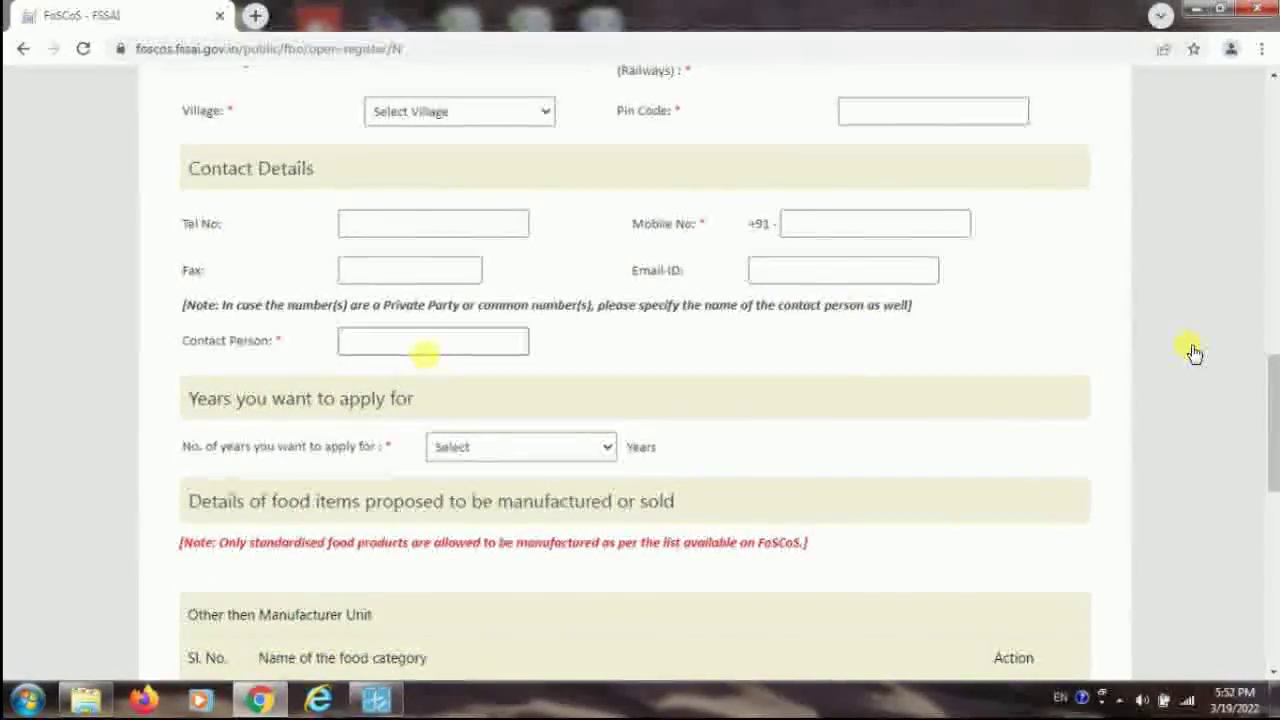
pyautogui.scroll(-2, 1195, 353)
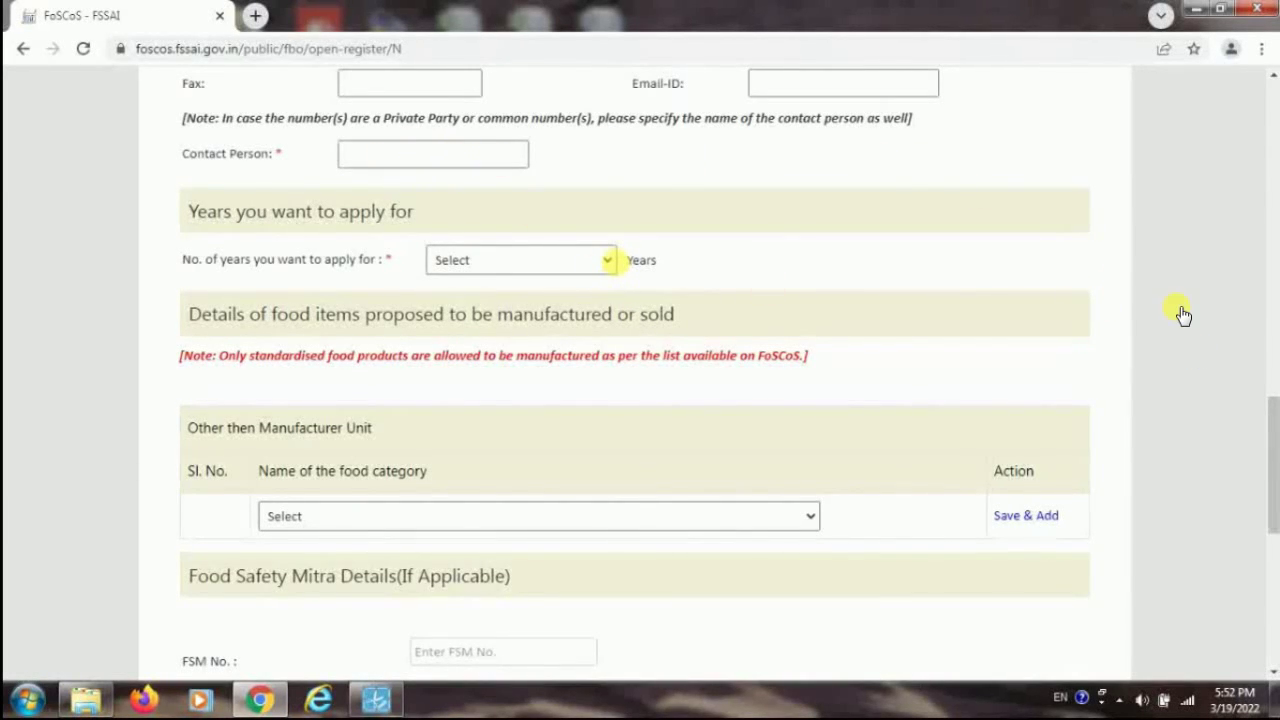
# Set the number of years to apply for to 1
pyautogui.click(607, 259)
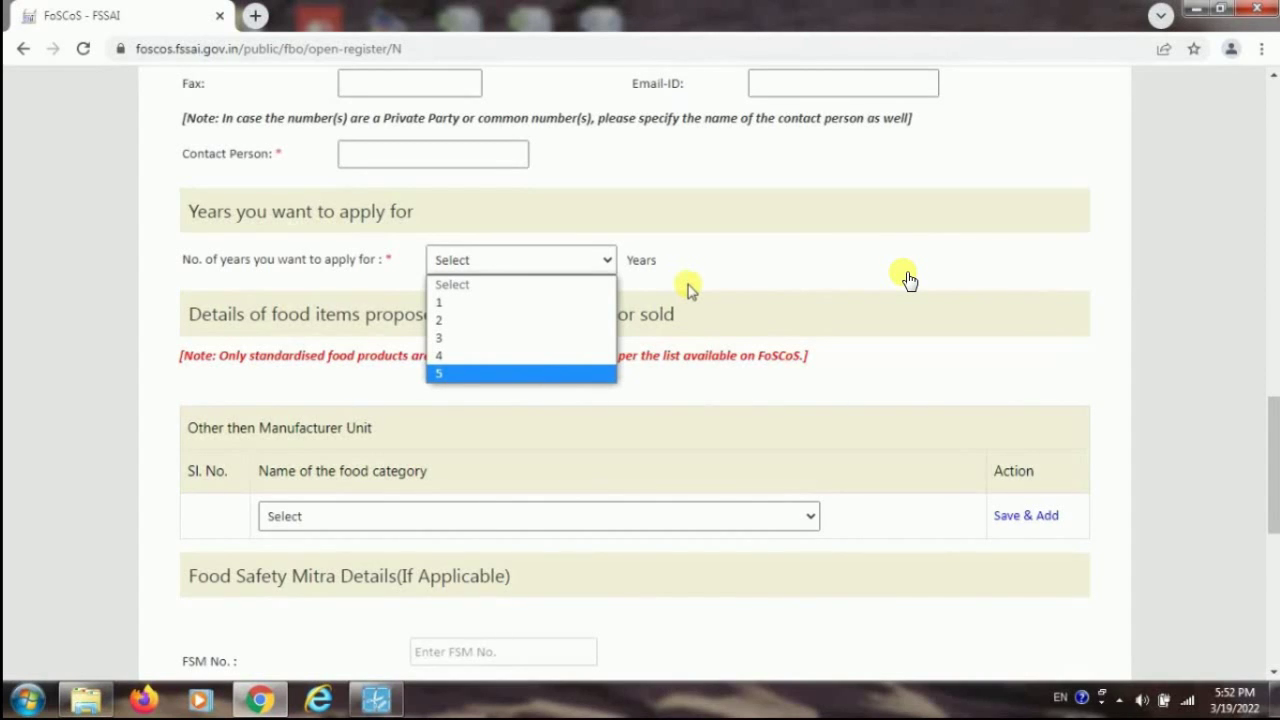
pyautogui.click(571, 303)
pyautogui.scroll(-2, 737, 269)
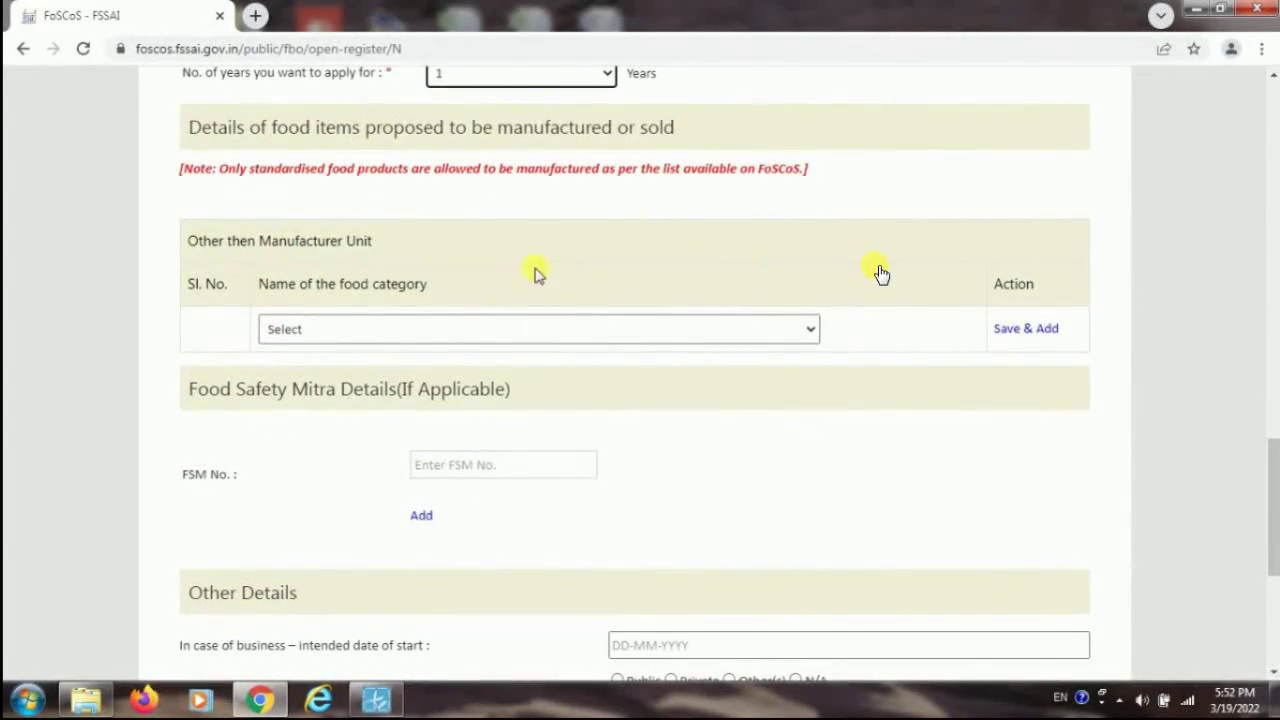
pyautogui.click(772, 336)
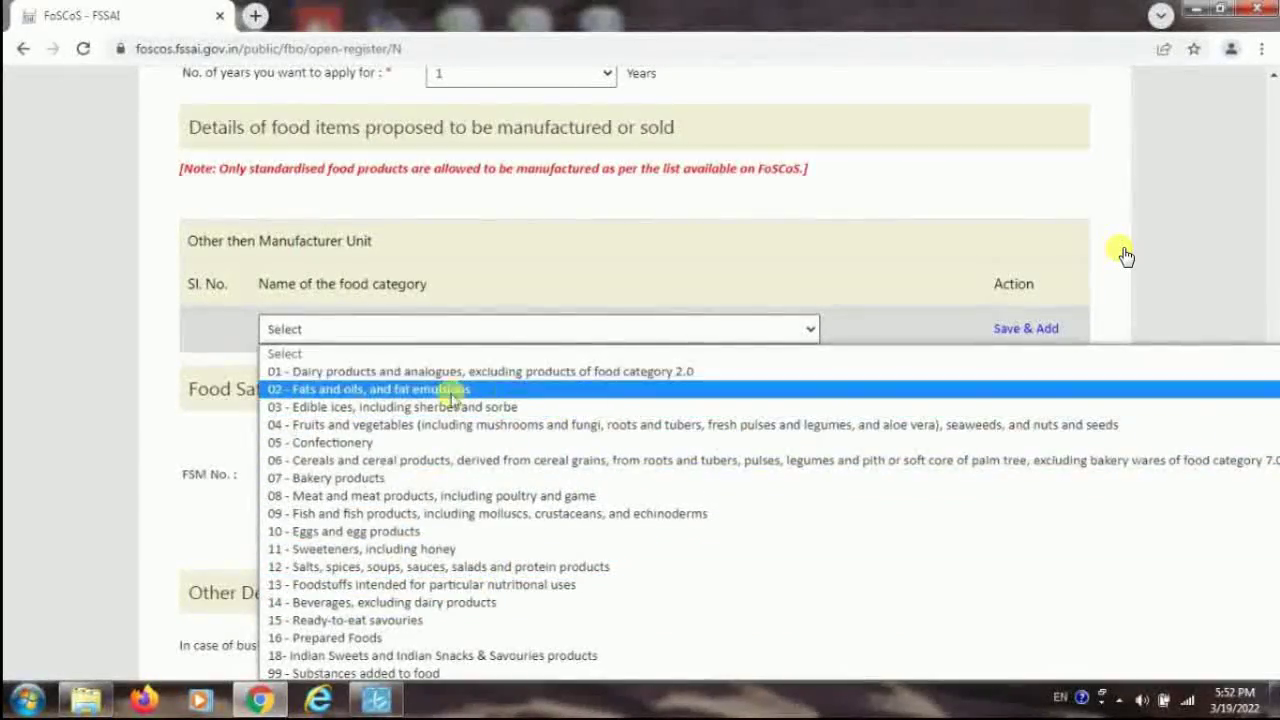
# Add '07 - Bakery products' and '11 - Sweeteners, including honey' as food categories
pyautogui.click(330, 478)
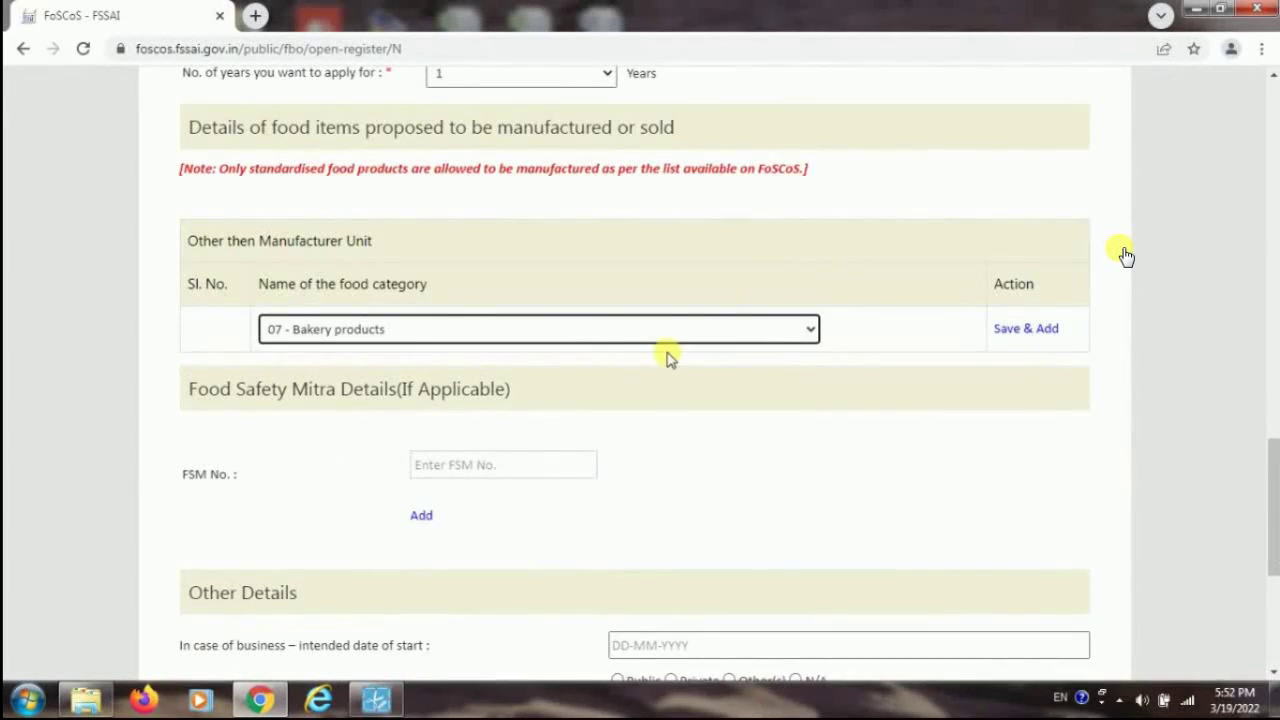
pyautogui.click(1008, 329)
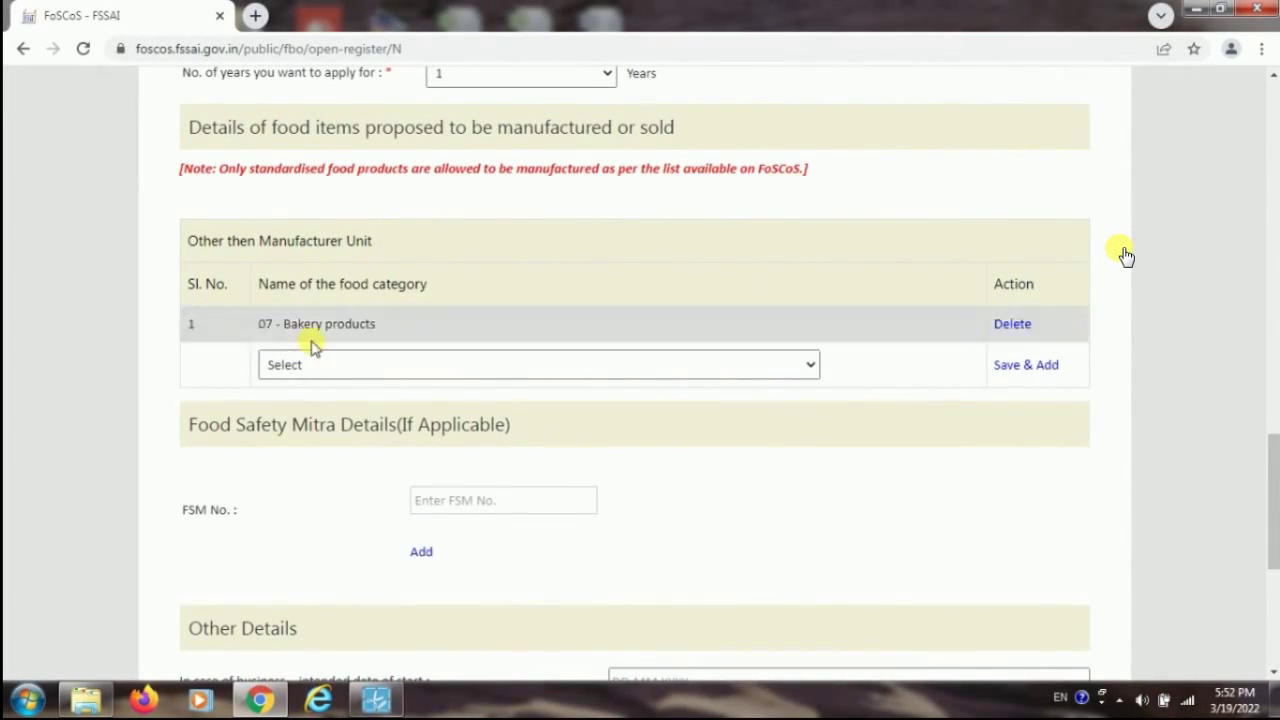
pyautogui.moveTo(312, 330); pyautogui.dragTo(364, 324)
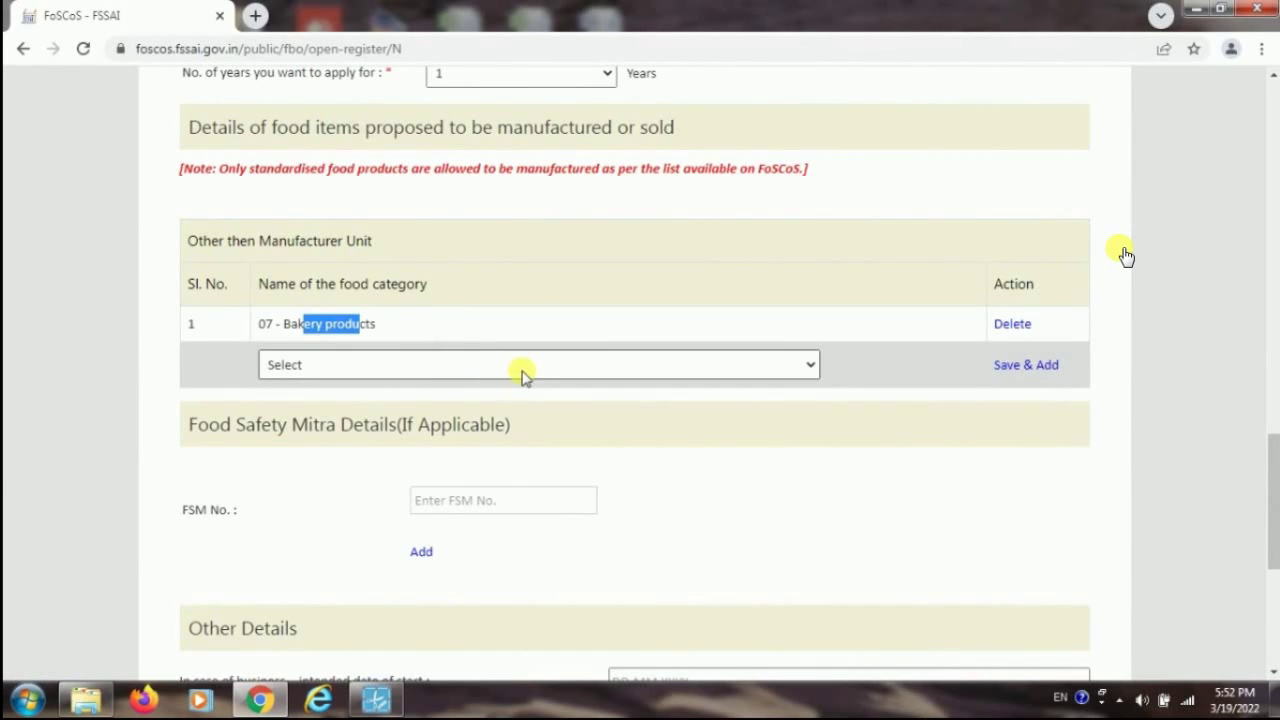
pyautogui.click(522, 372)
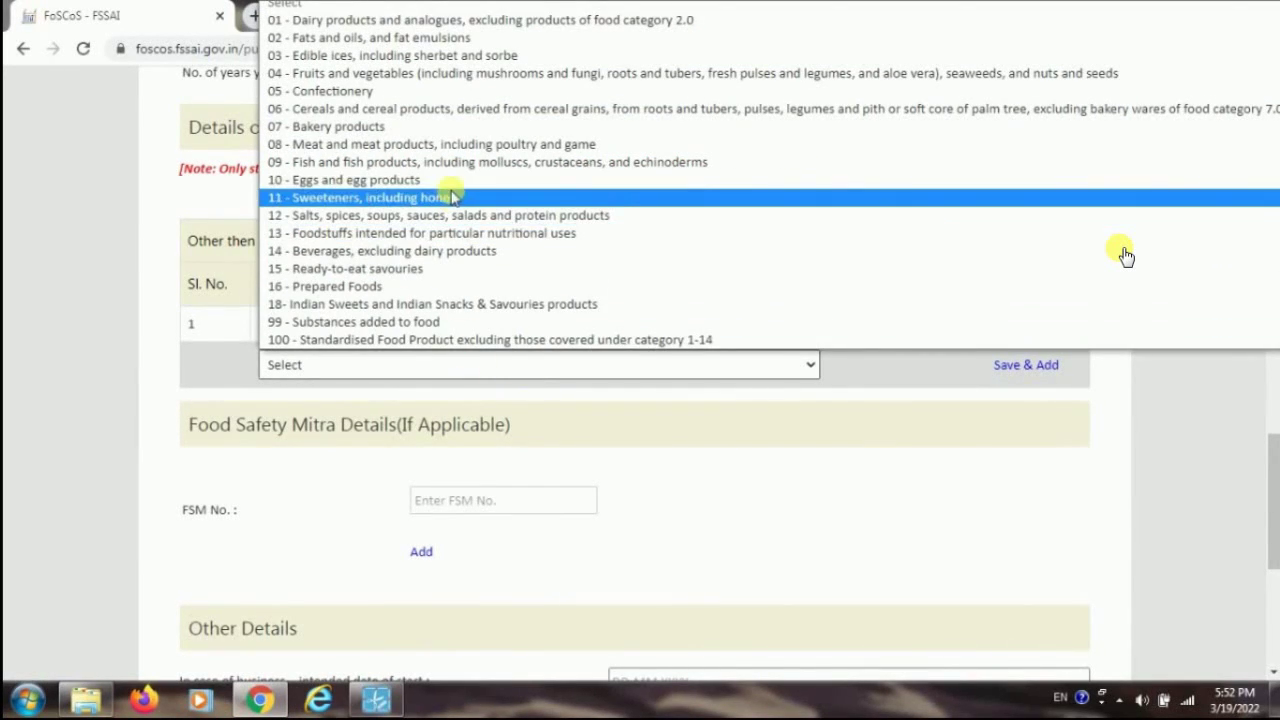
pyautogui.click(450, 199)
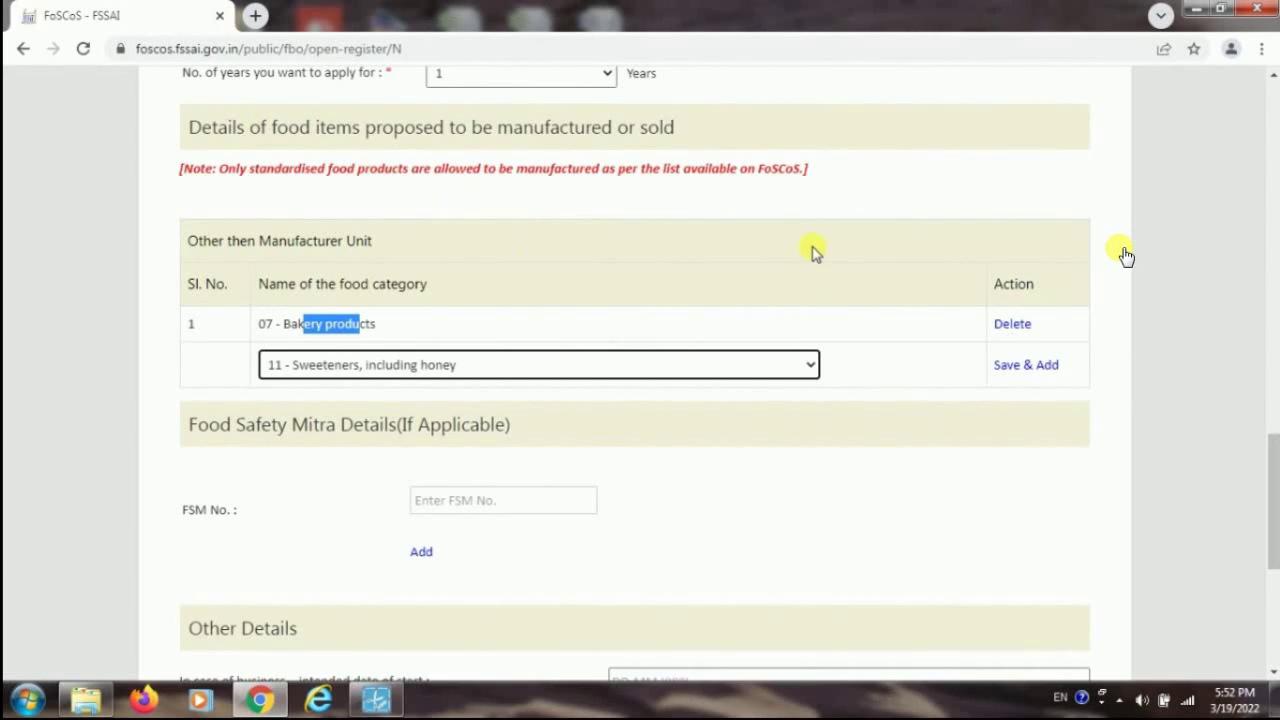
pyautogui.click(1012, 366)
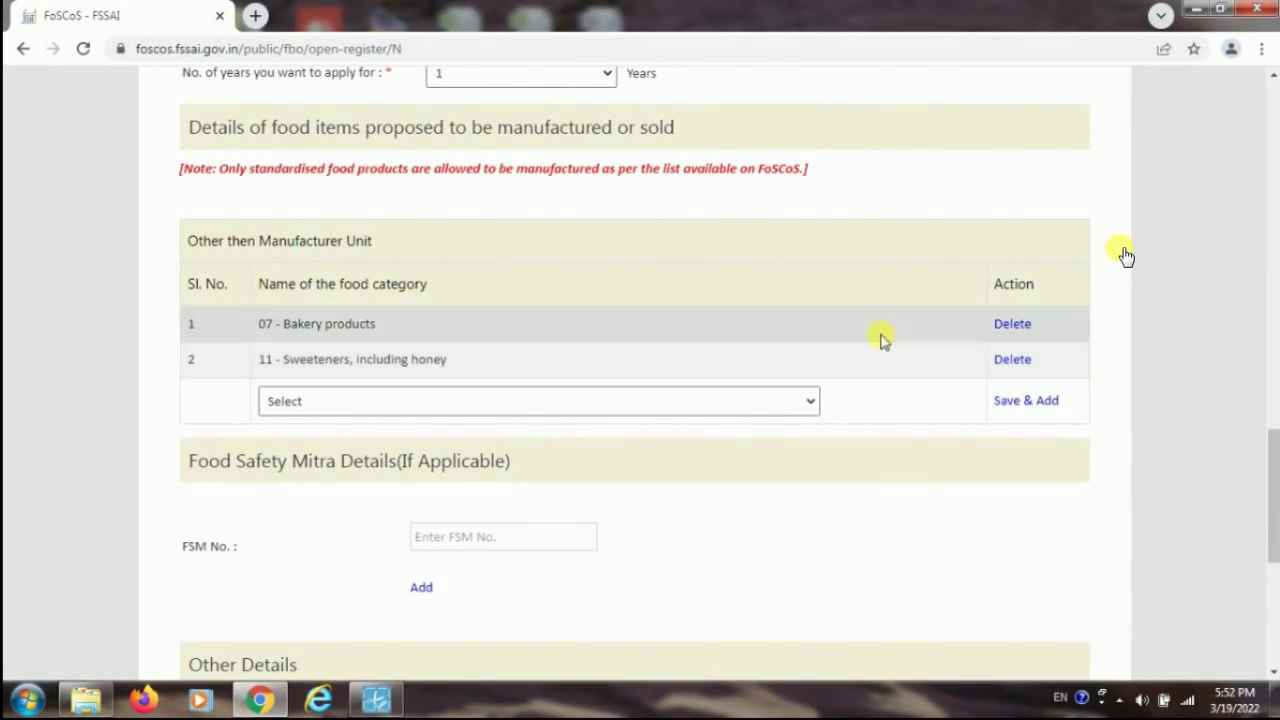
pyautogui.scroll(-3, 818, 336)
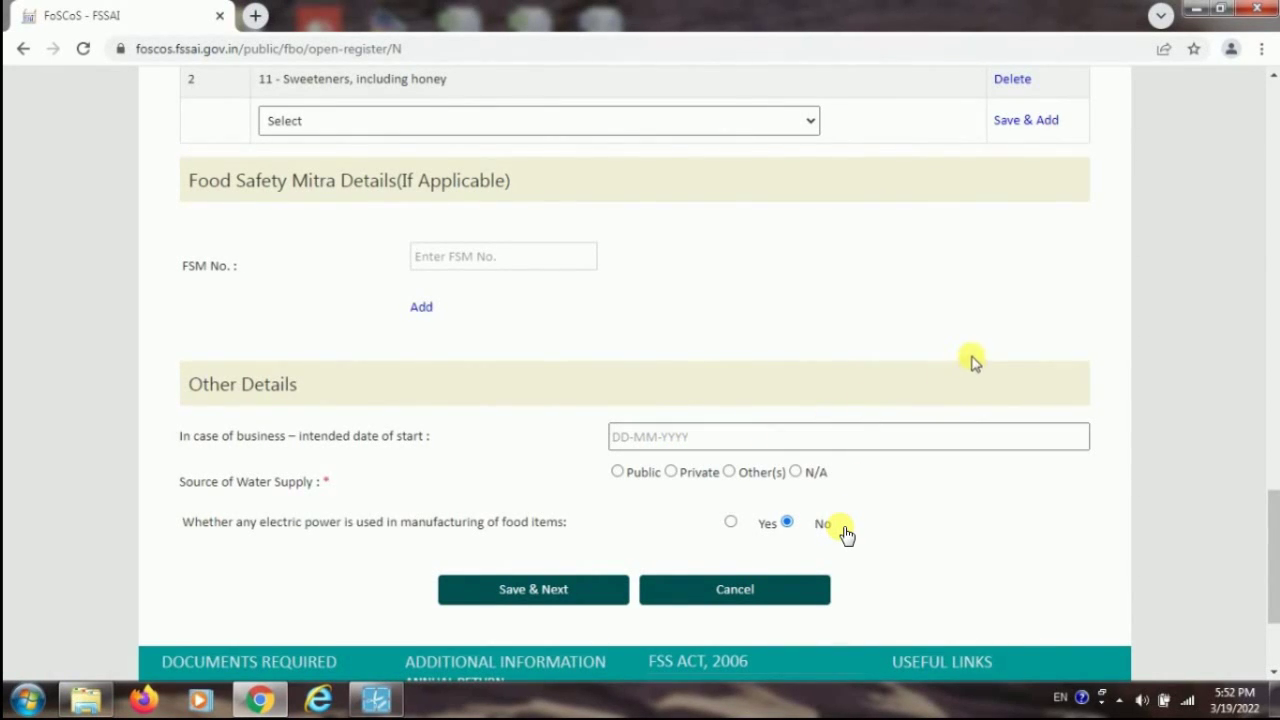
# Mark Source of Water Supply as N/A and save the form with Save & Next
pyautogui.scroll(-1, 998, 335)
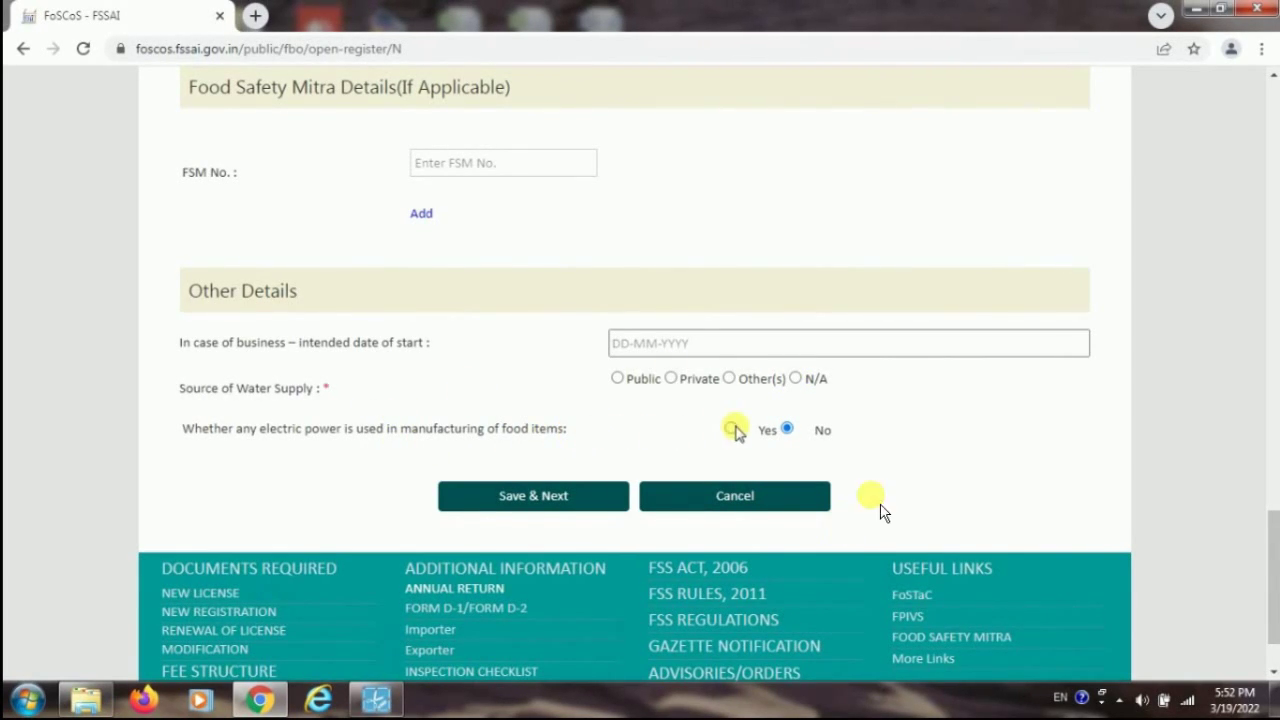
pyautogui.moveTo(378, 430); pyautogui.dragTo(482, 431)
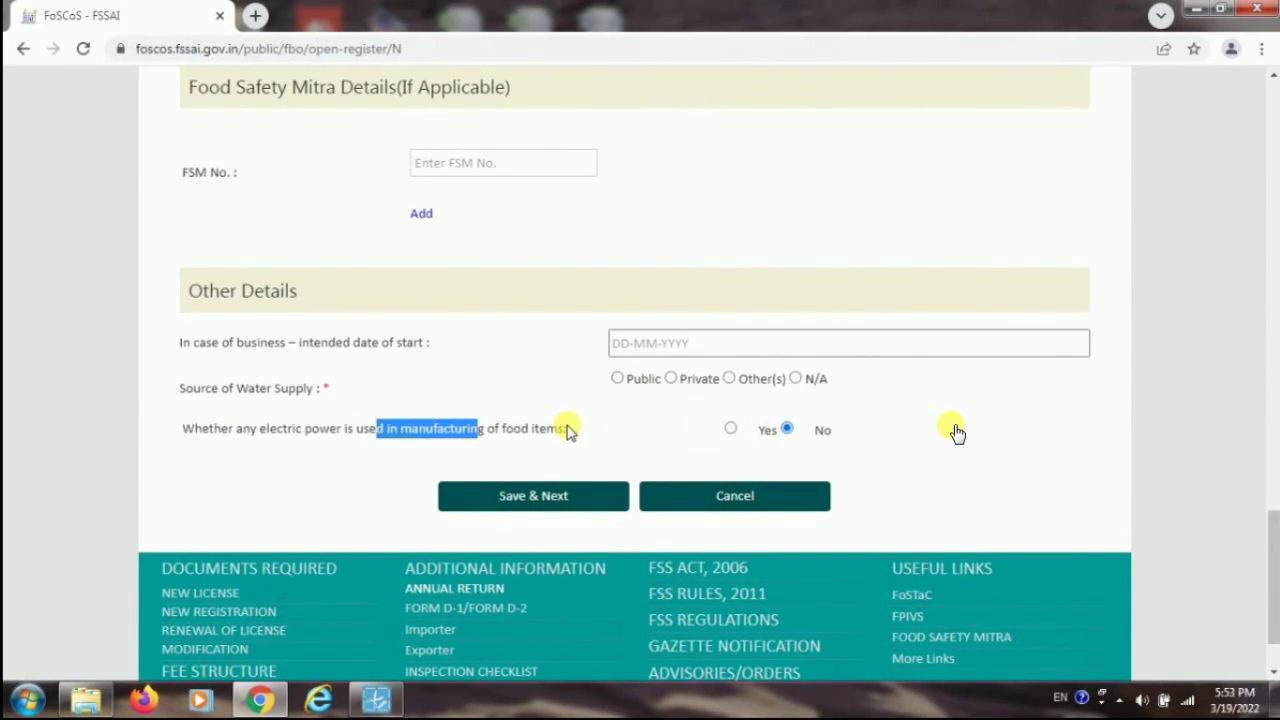
pyautogui.click(795, 378)
pyautogui.scroll(-1, 603, 480)
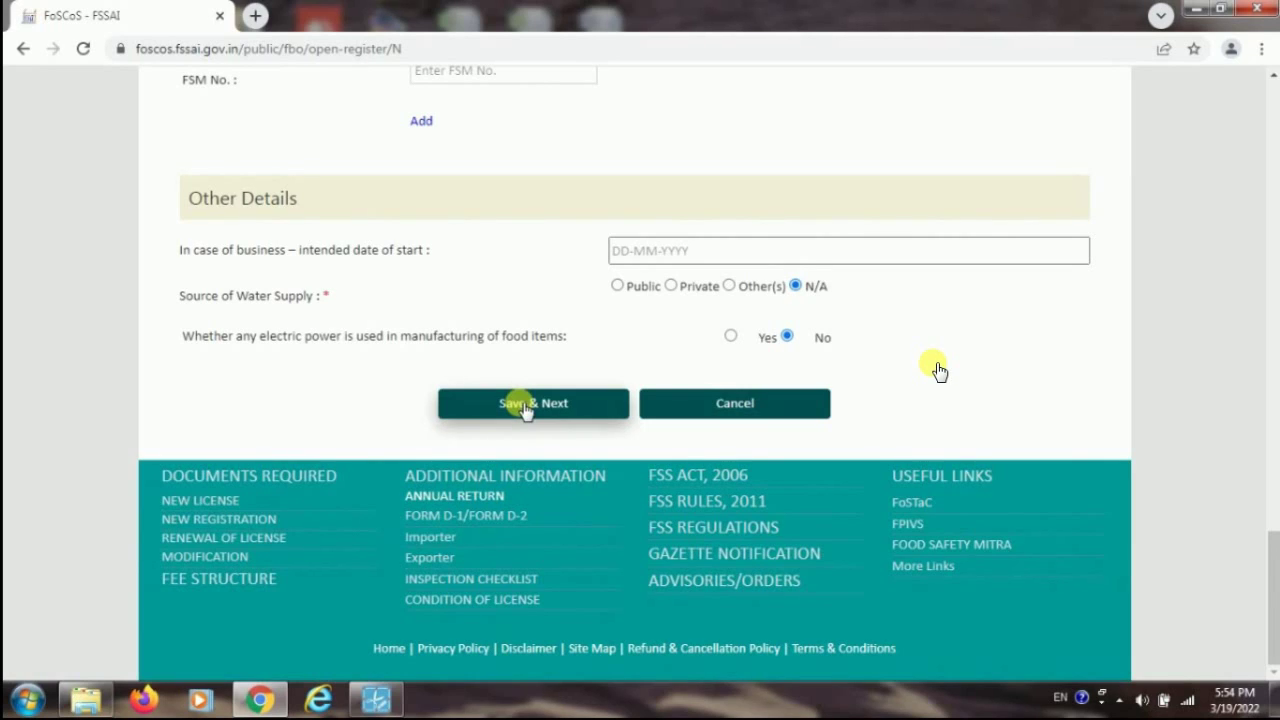
pyautogui.click(525, 405)
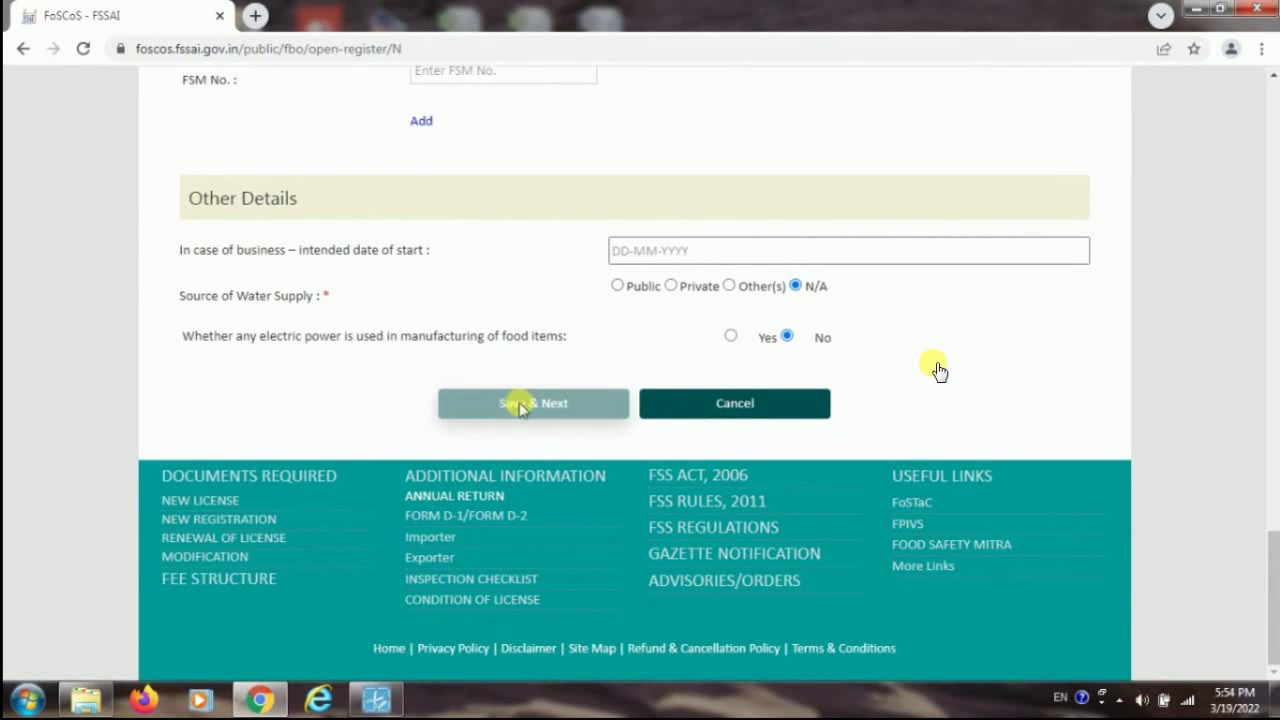
# Set the primary contact's Belongs To field to Self in Sign Up Details
pyautogui.scroll(-1, 938, 370)
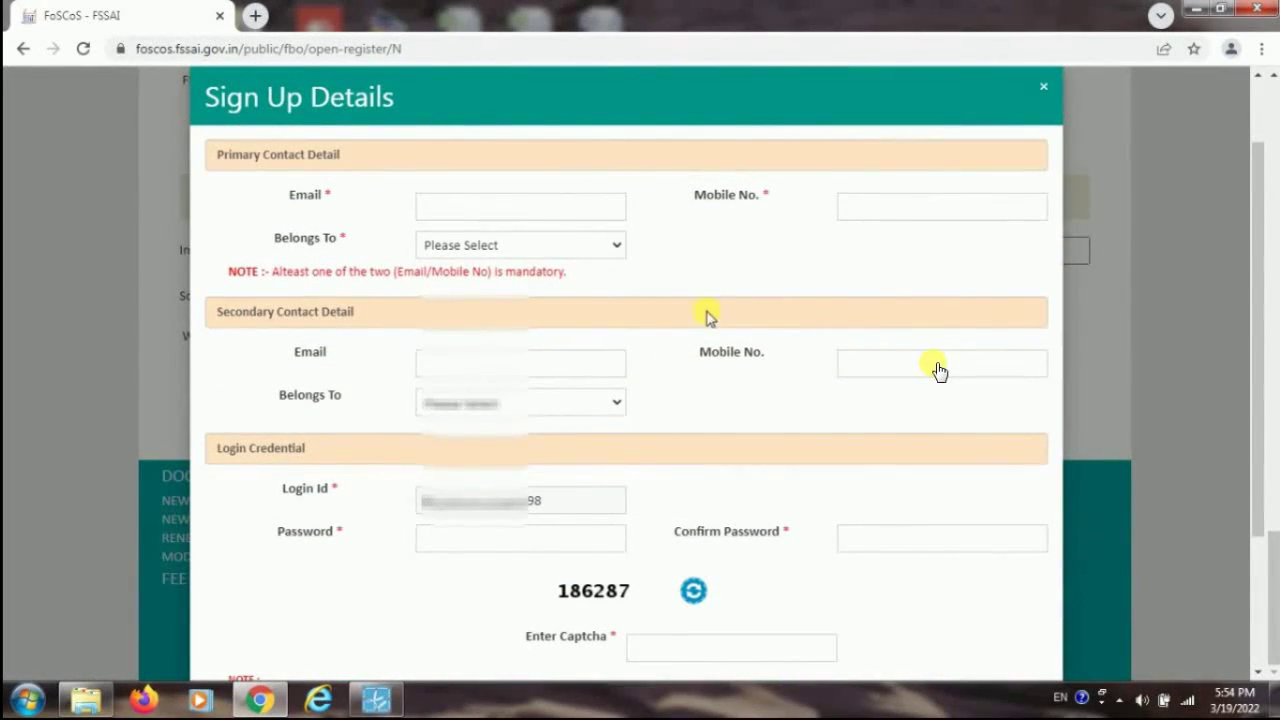
pyautogui.scroll(-2, 708, 258)
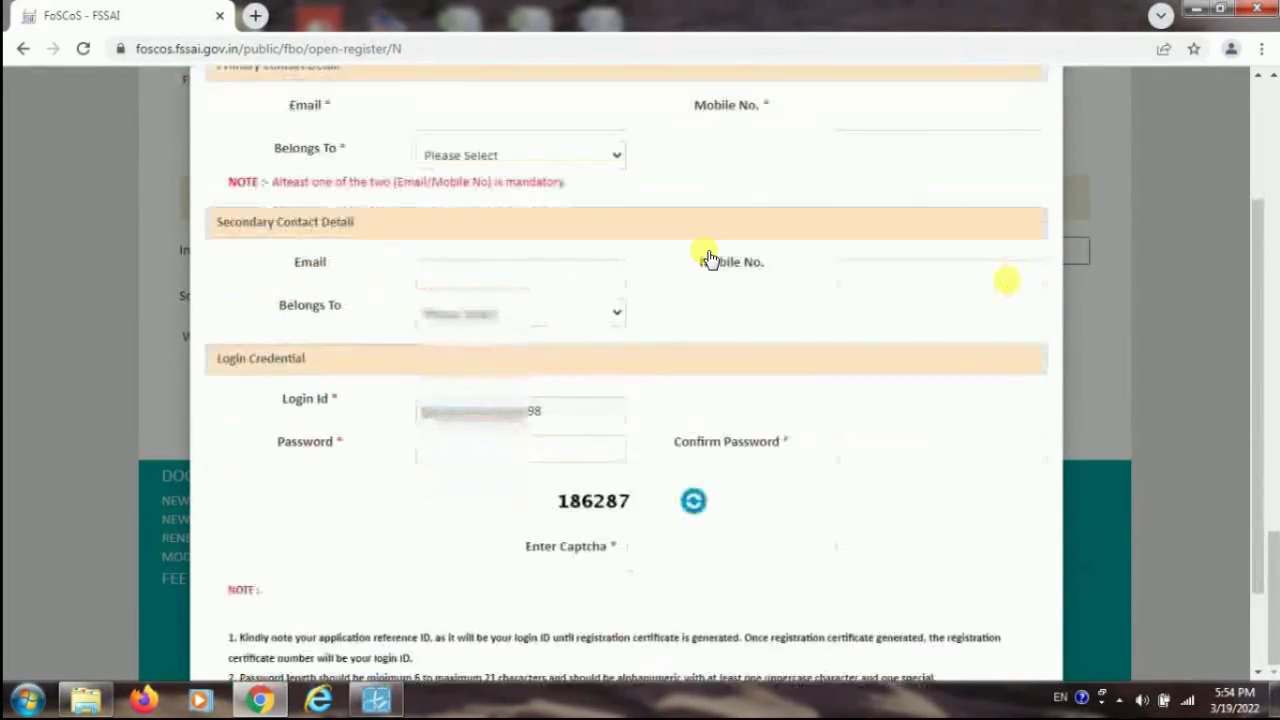
pyautogui.scroll(1, 709, 258)
pyautogui.scroll(1, 710, 258)
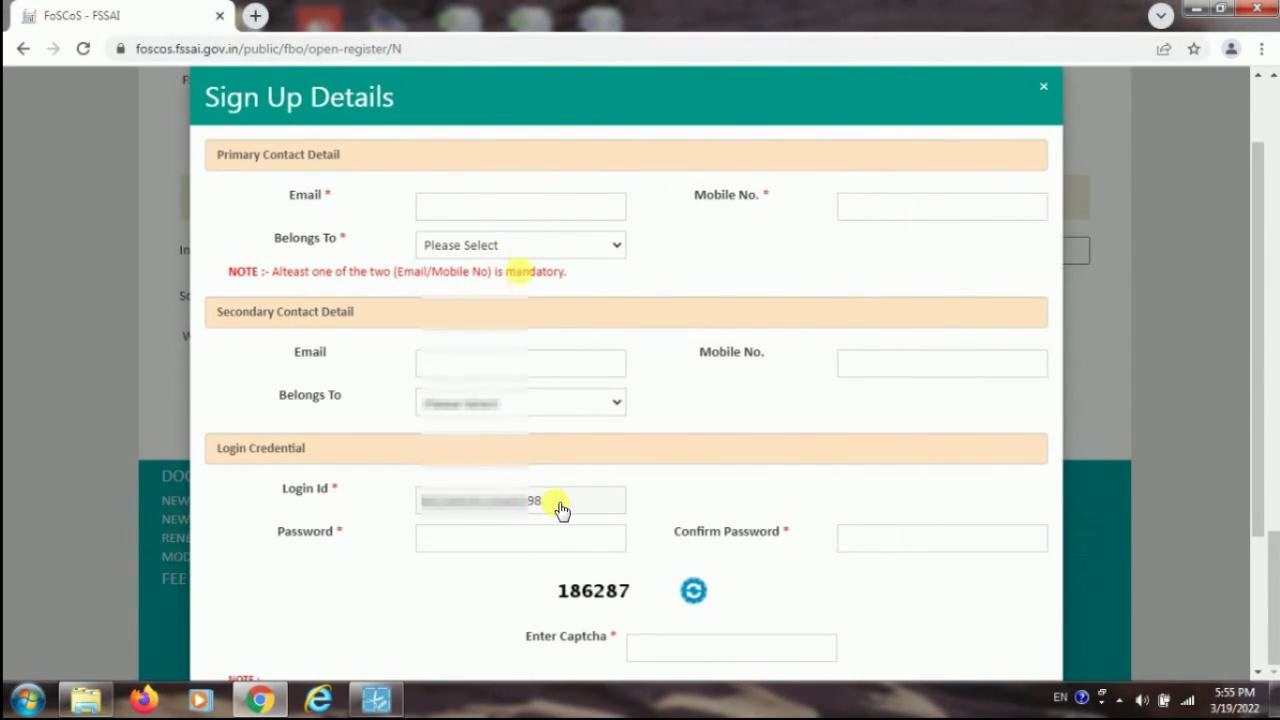
pyautogui.click(545, 245)
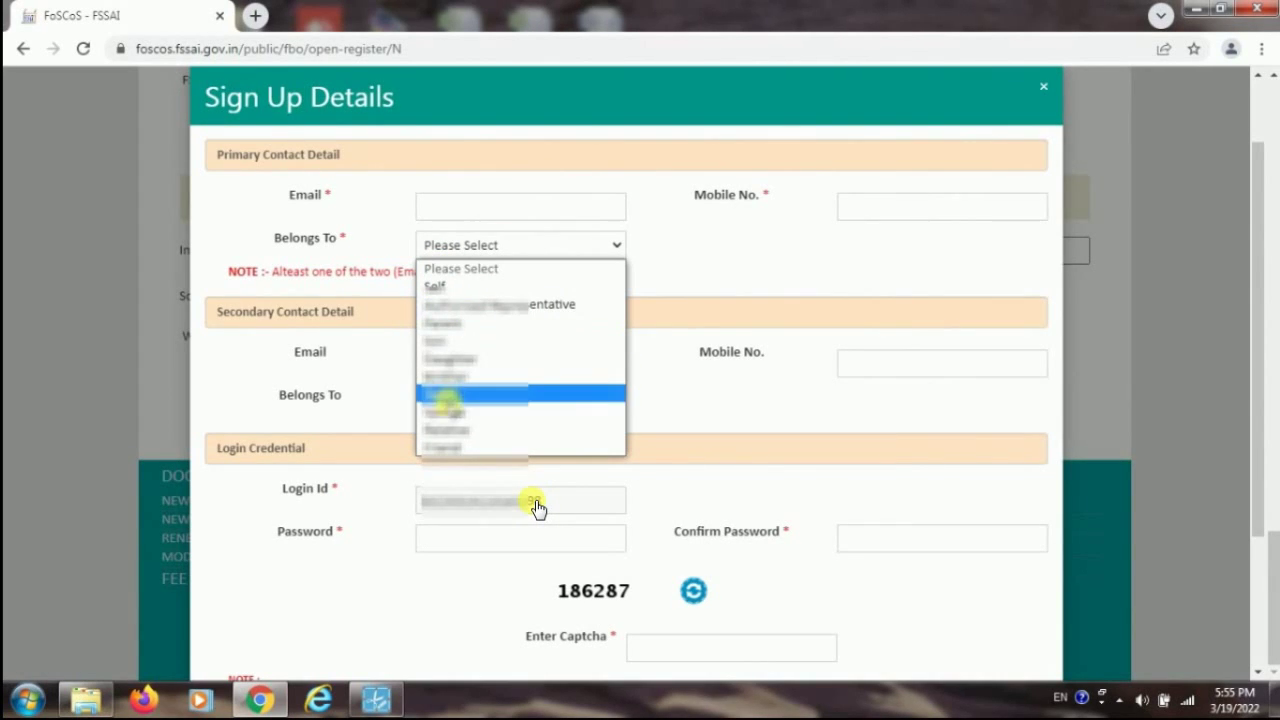
pyautogui.click(437, 286)
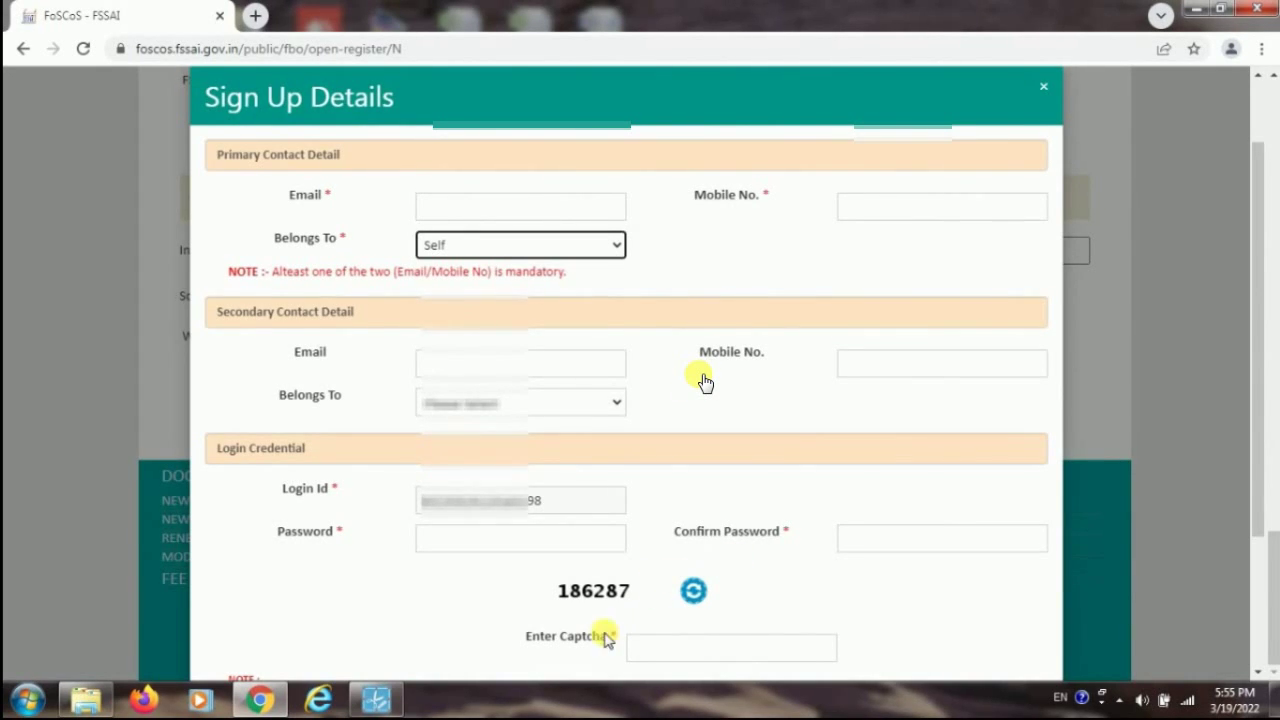
# Fill in the captcha and submit the sign-up contact and password details
pyautogui.moveTo(422, 497); pyautogui.dragTo(672, 562)
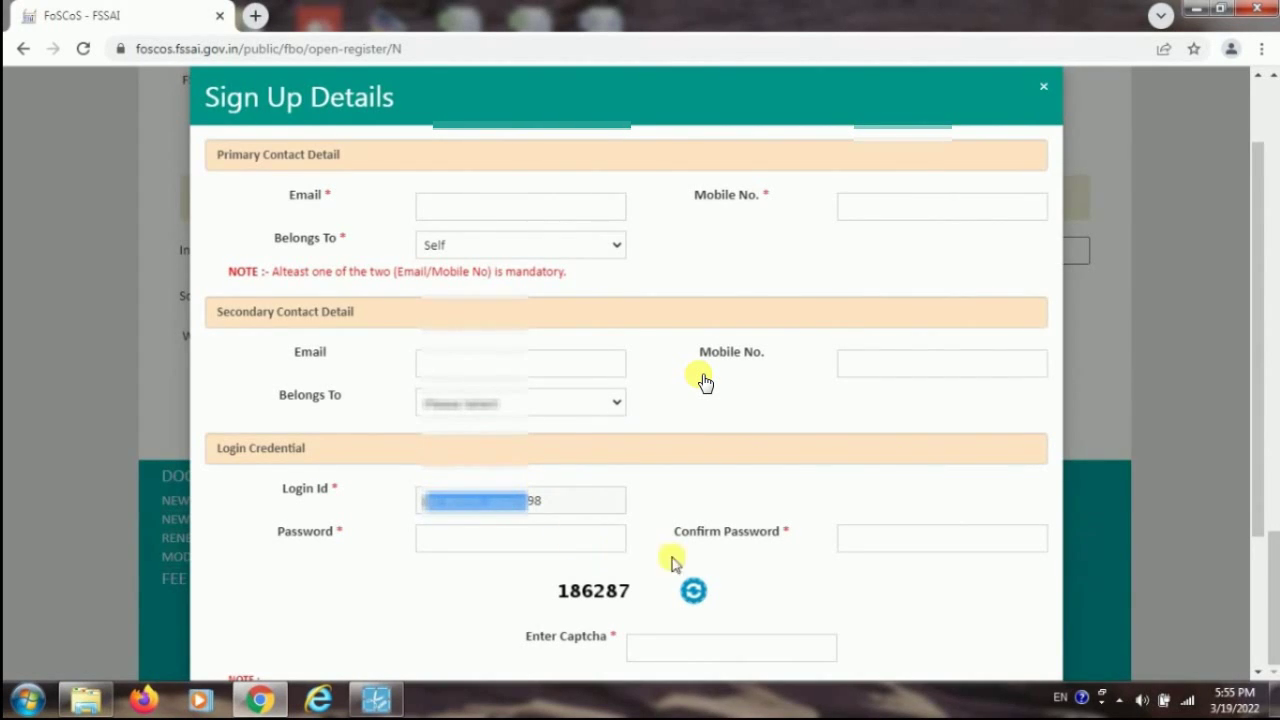
pyautogui.click(665, 648)
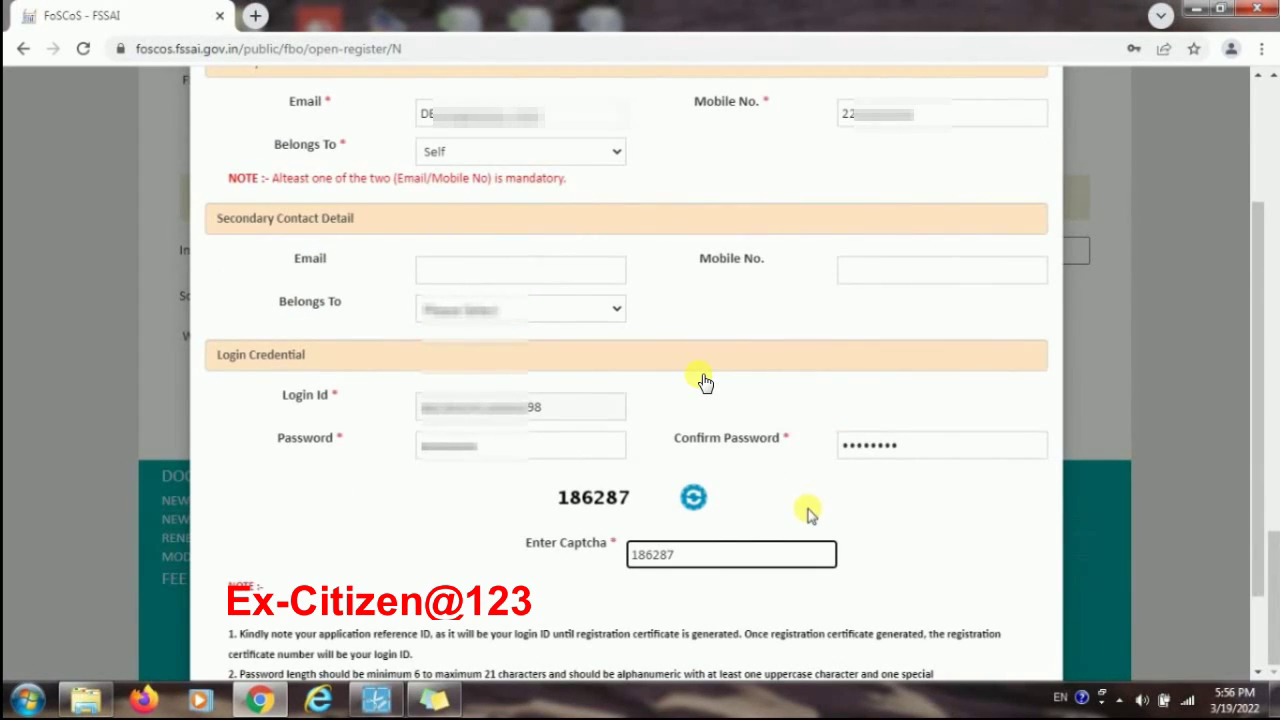
pyautogui.scroll(-2, 800, 512)
pyautogui.click(625, 643)
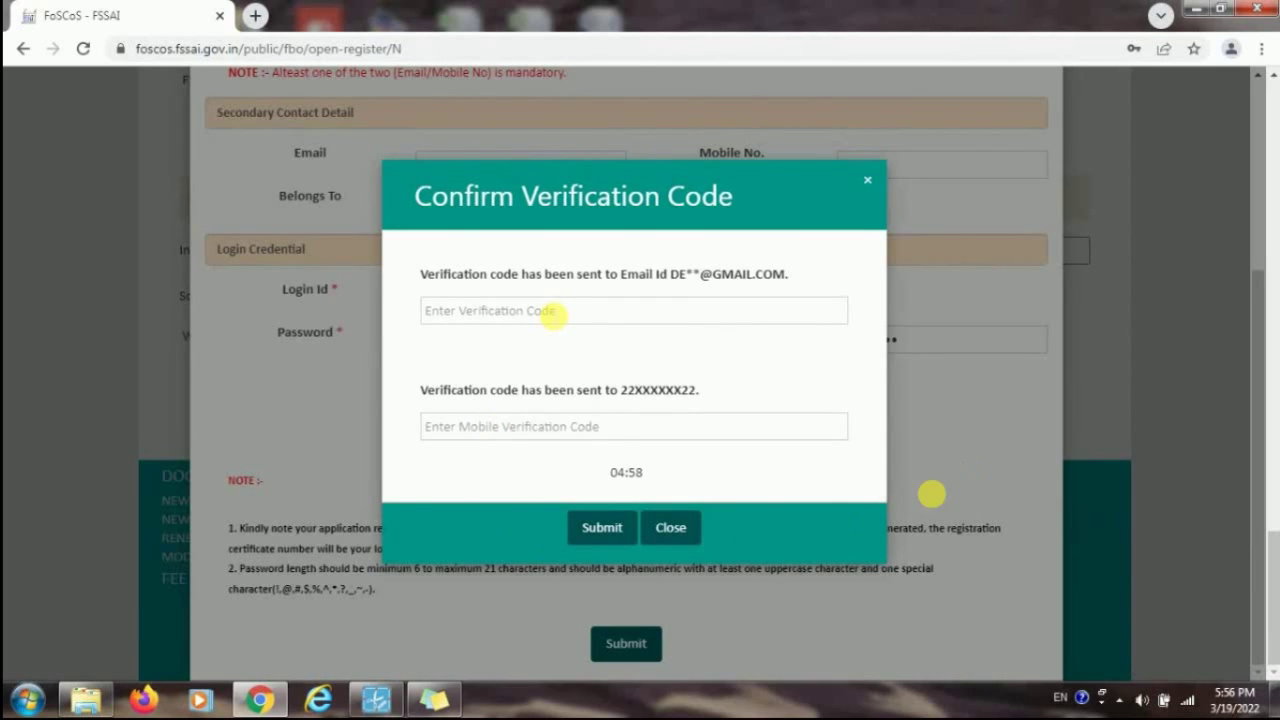
# Enter the mobile verification code and correct the rejected e-mail verification code
pyautogui.press('Tab')
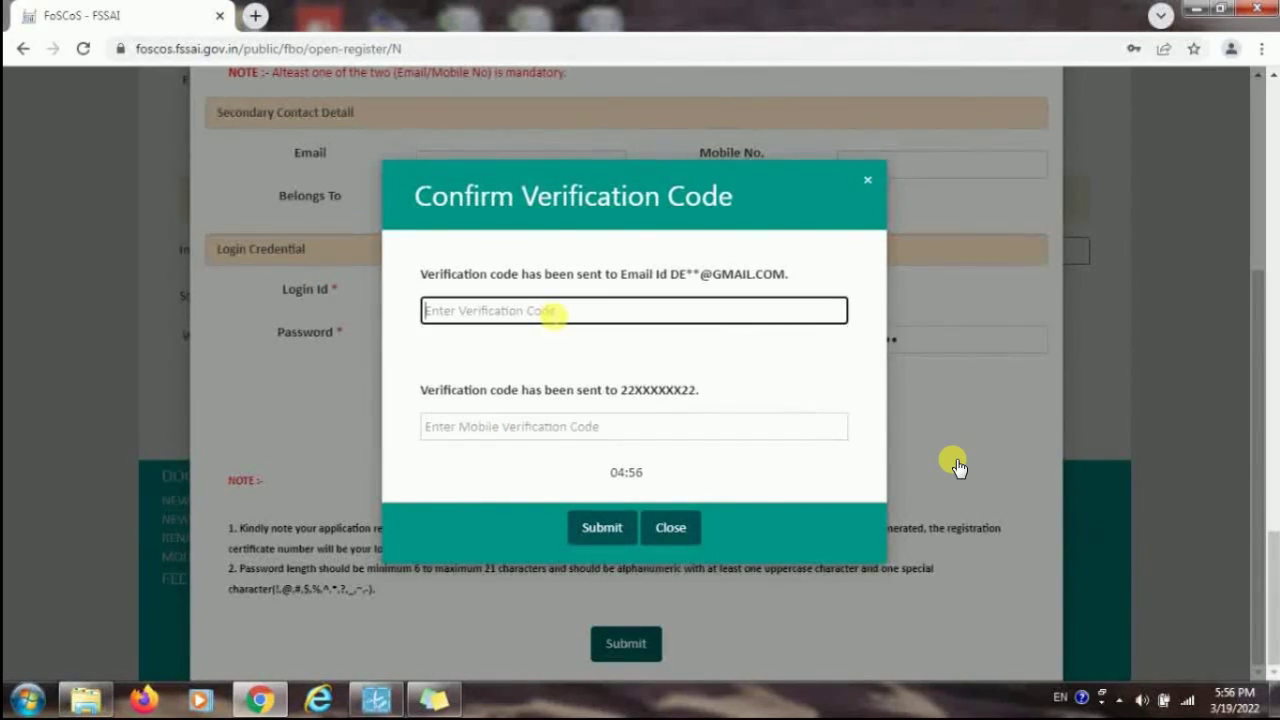
pyautogui.press('Tab')
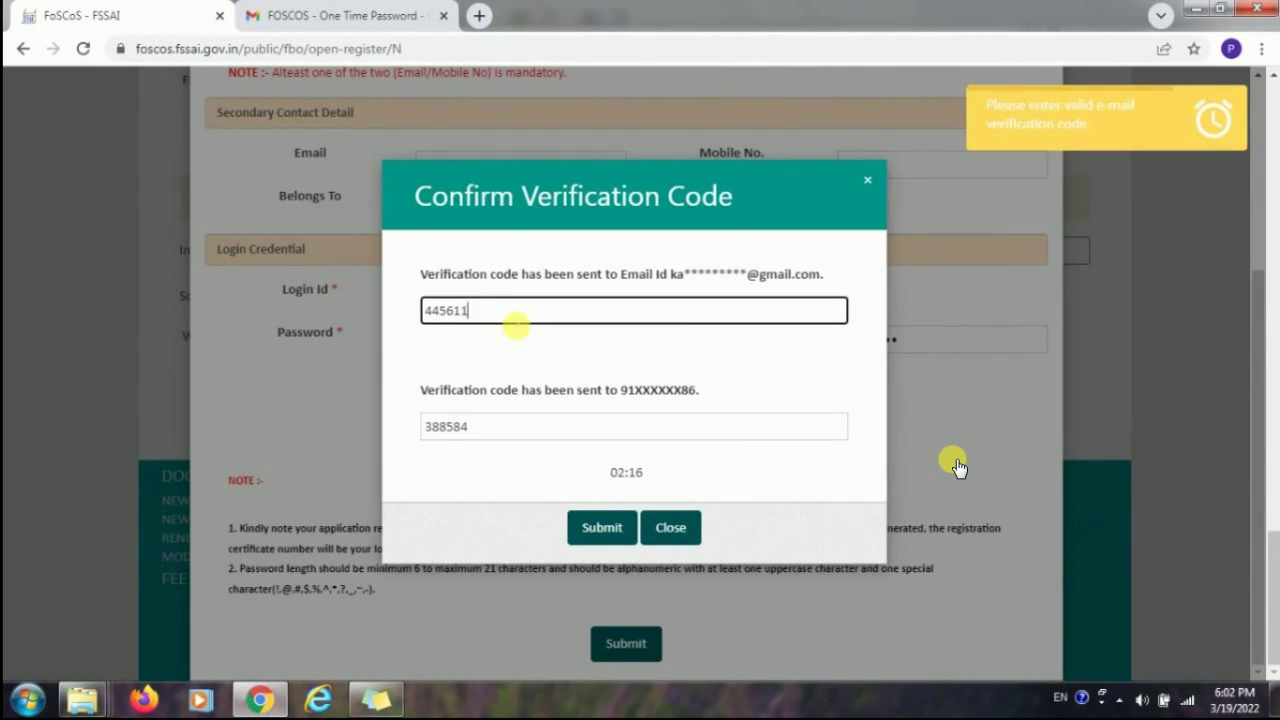
pyautogui.press('BackSpace')
pyautogui.press('BackSpace')
pyautogui.press('BackSpace')
pyautogui.press('BackSpace')
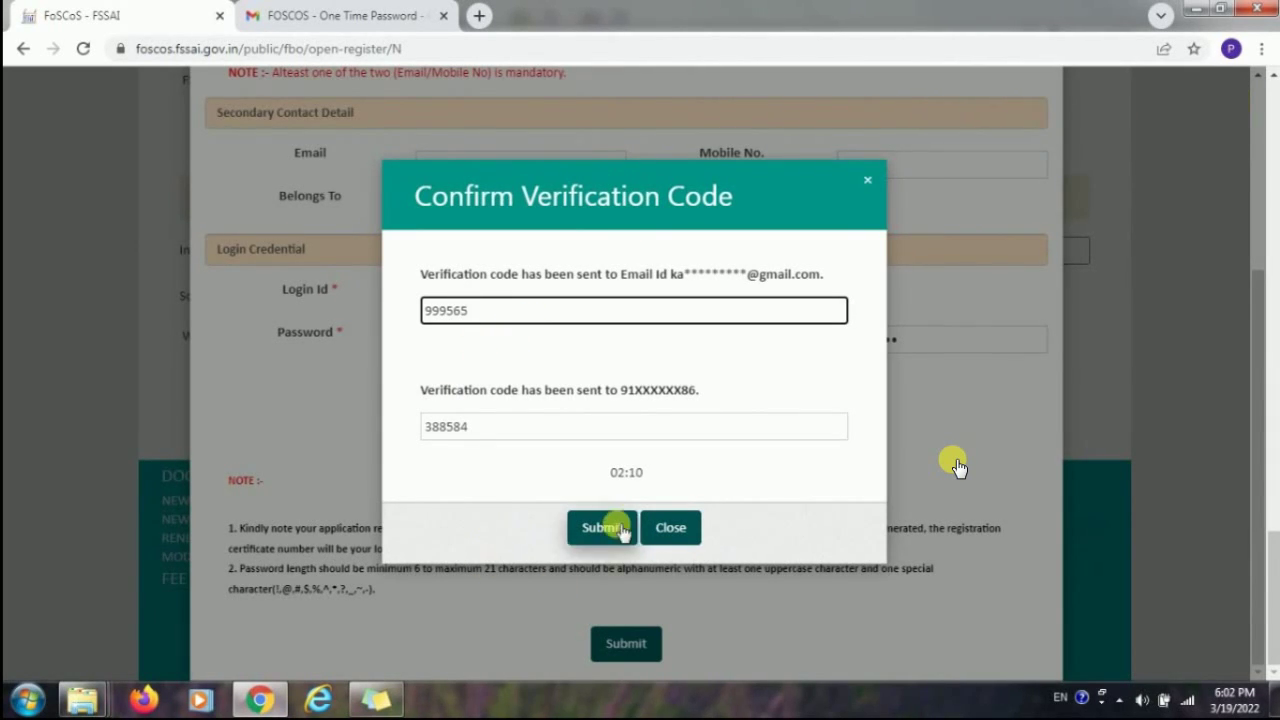
# Submit the email and mobile verification codes and acknowledge the User Sign Up Successfully message
pyautogui.click(607, 527)
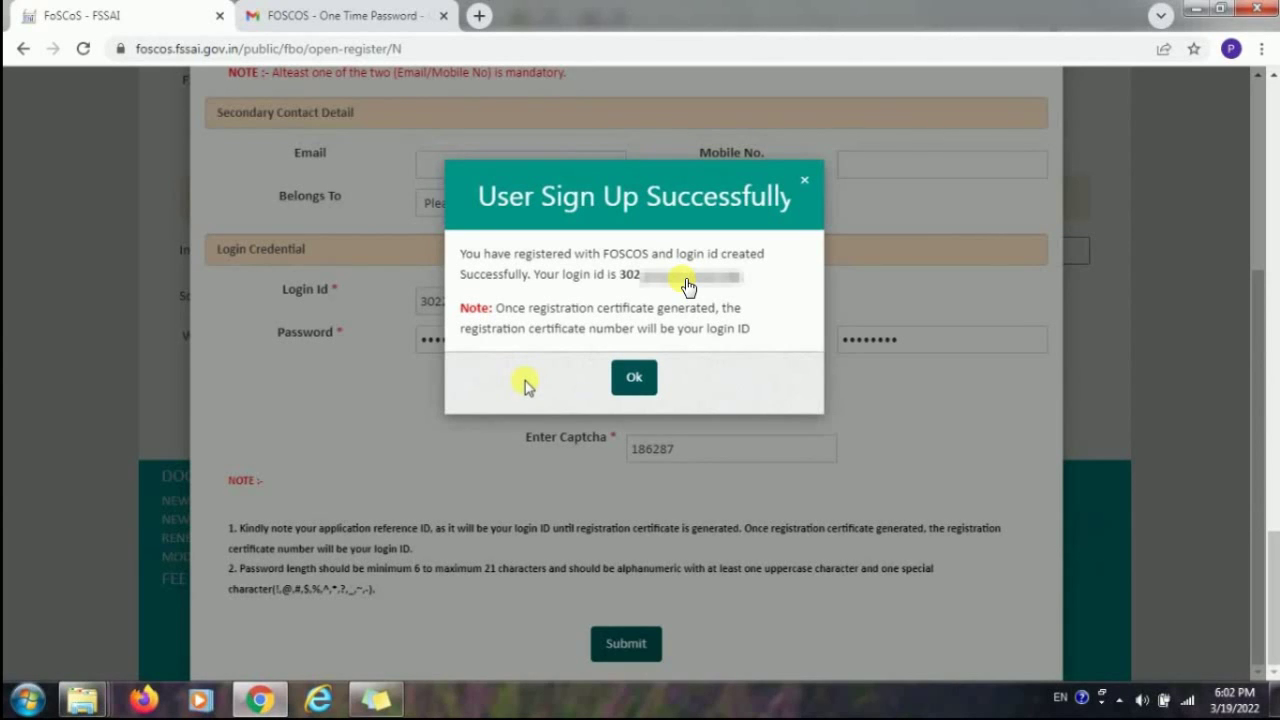
pyautogui.click(634, 378)
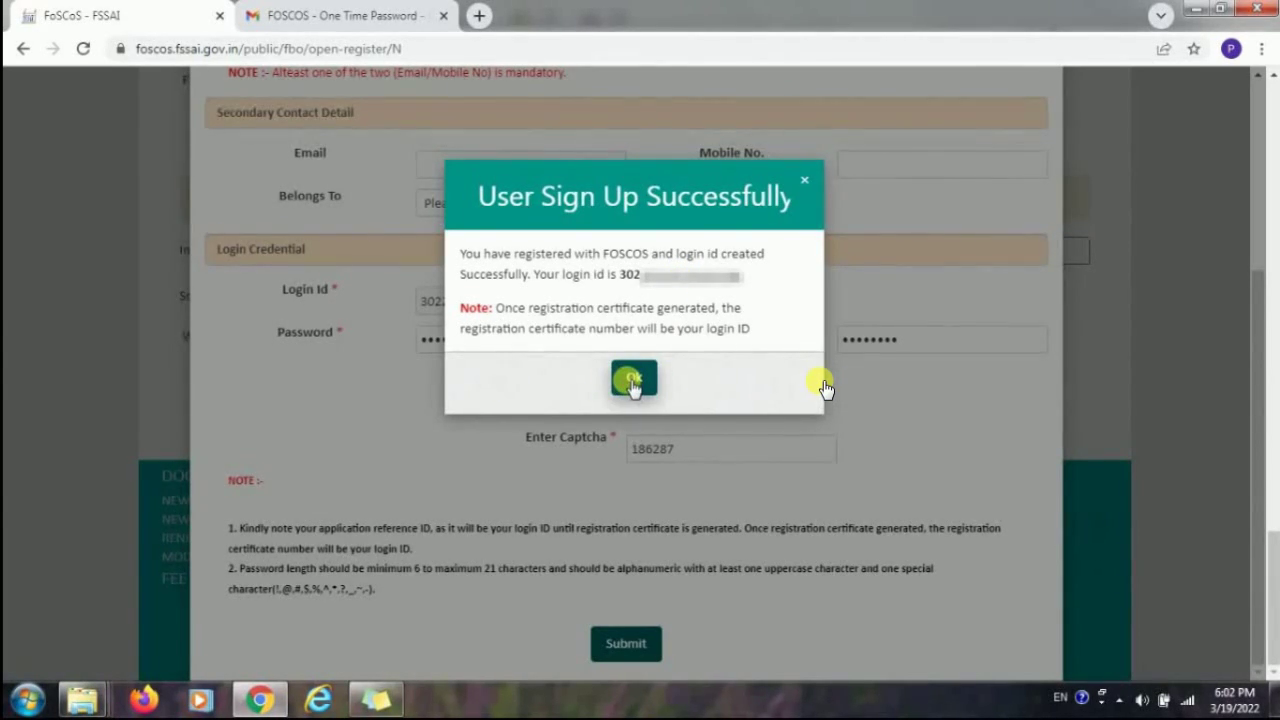
# Dismiss the sign-up confirmation and scroll down through the Upload Document(s)/Payment page
pyautogui.click(632, 380)
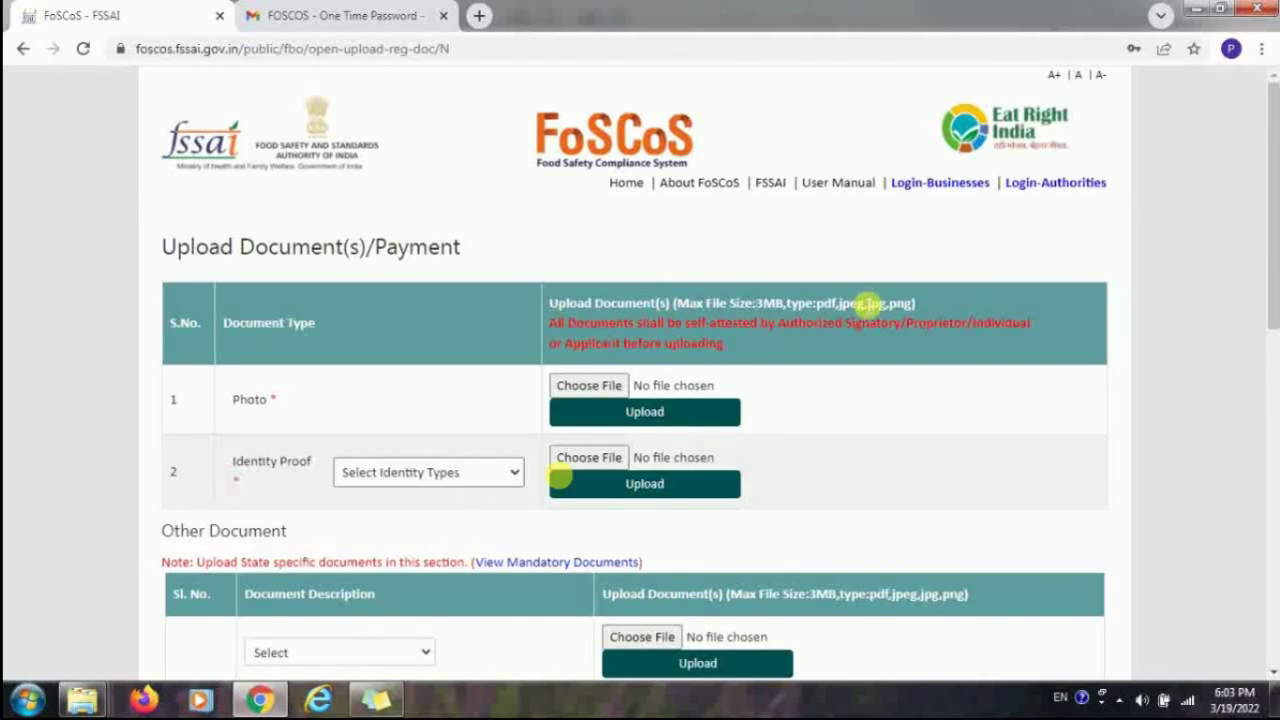
pyautogui.scroll(-1, 846, 459)
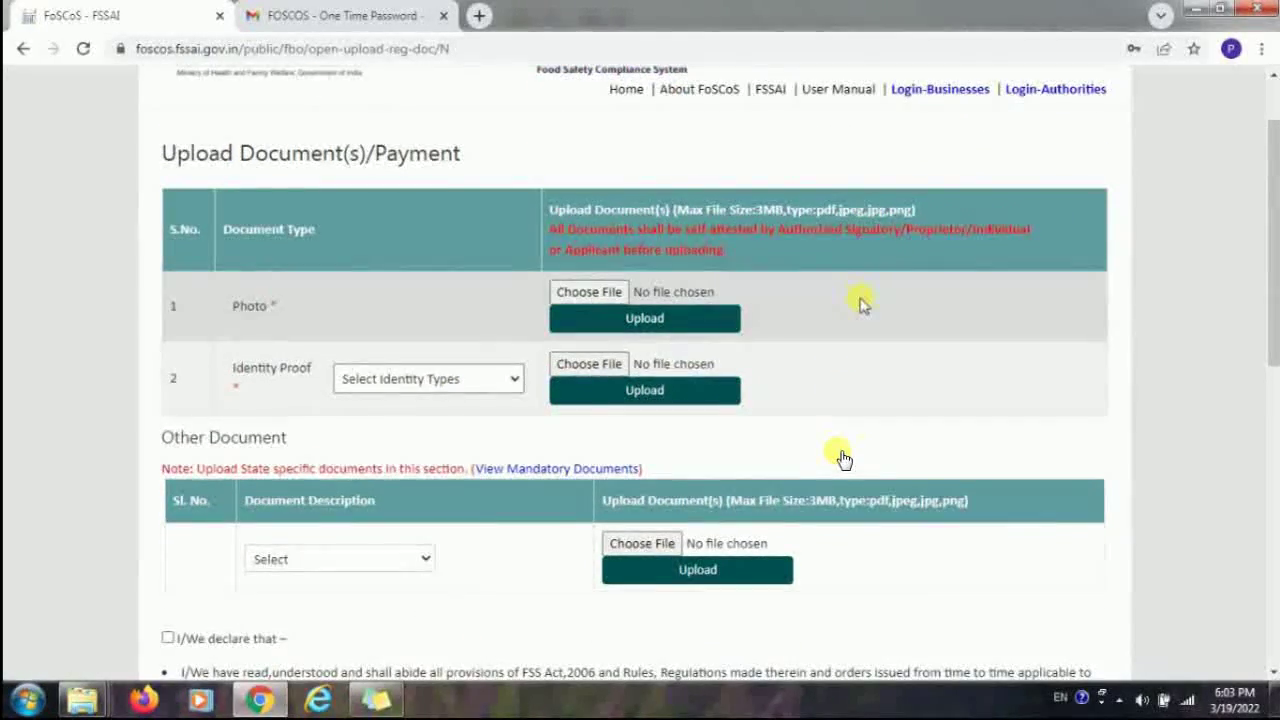
pyautogui.scroll(-1, 858, 302)
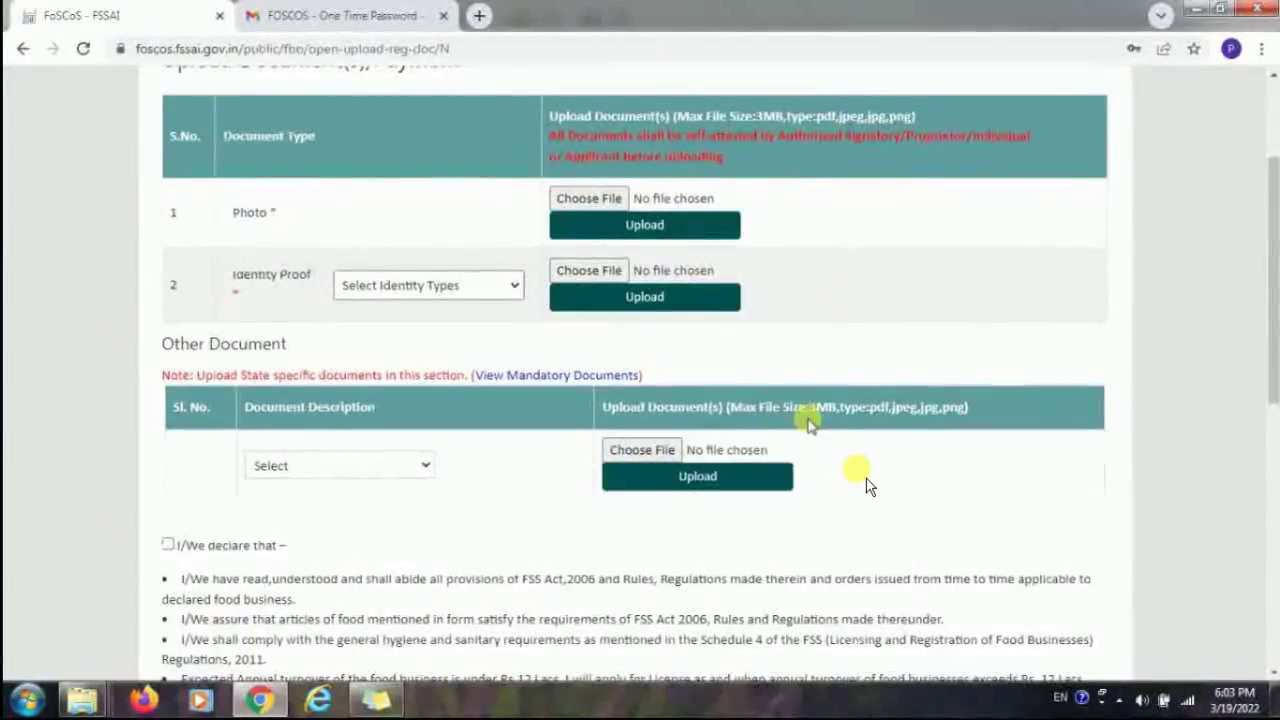
pyautogui.scroll(-1, 866, 485)
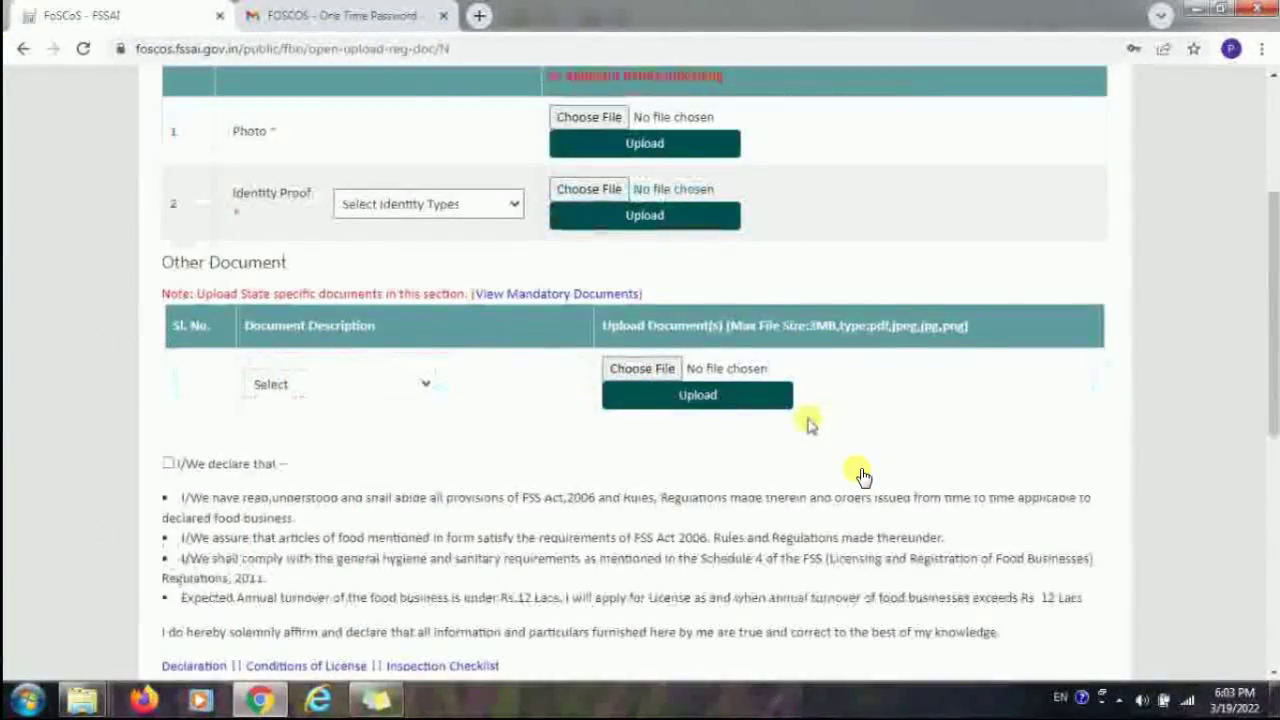
# Scroll further down the upload page to the Photo, Identity Proof and Proof of Premises uploads
pyautogui.scroll(-1, 862, 476)
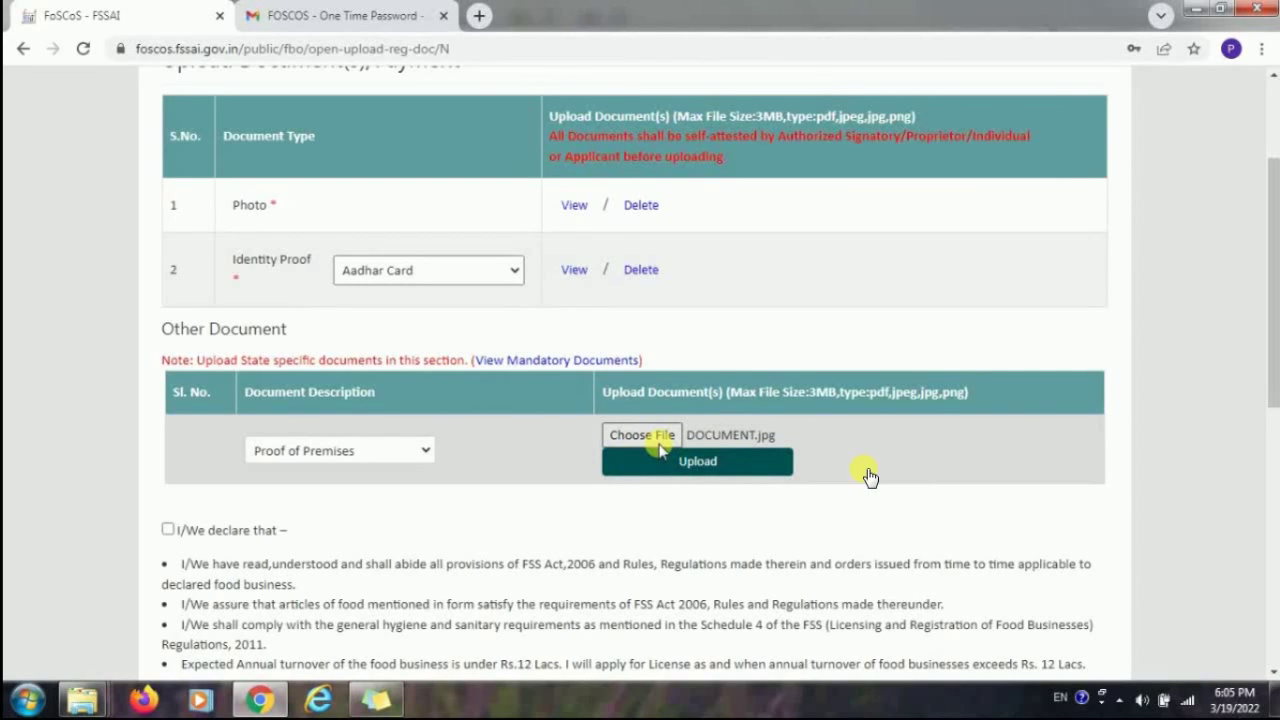
# Upload DOCUMENT.jpg as the Proof of Premises document
pyautogui.click(712, 463)
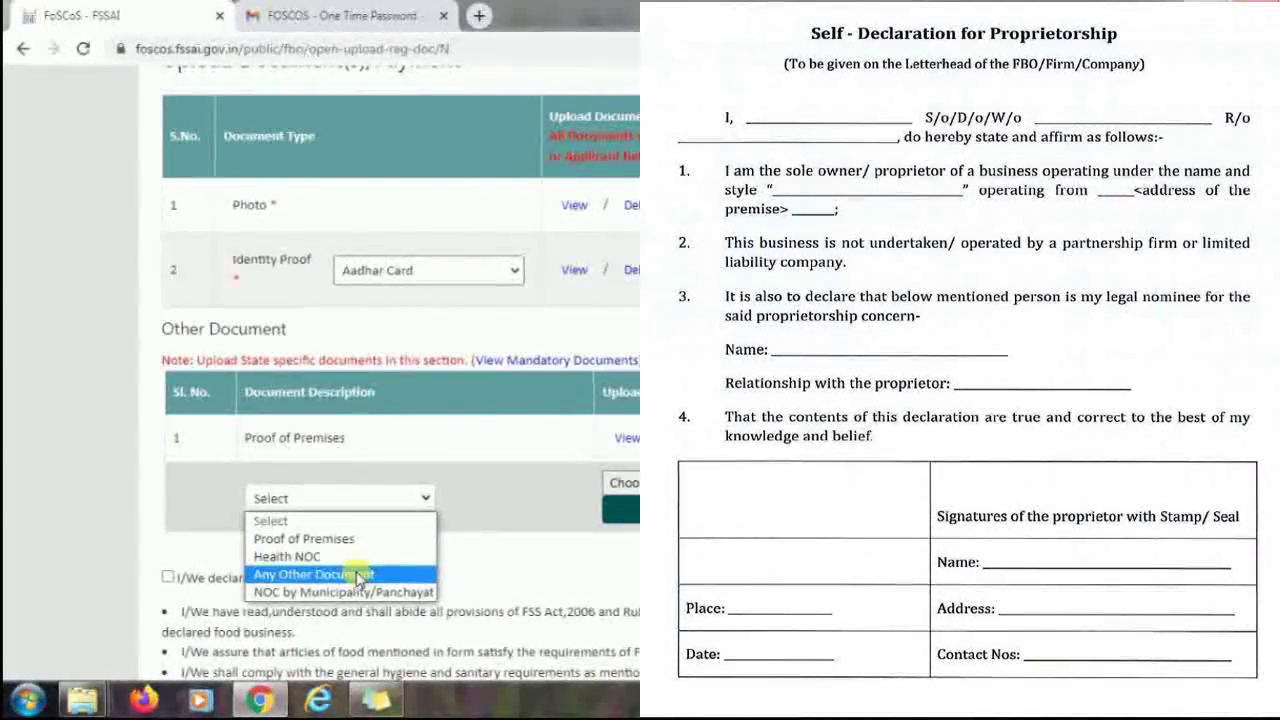
# Choose Any Other Document and describe it as 'self decaration of proprietor ship'
pyautogui.click(360, 576)
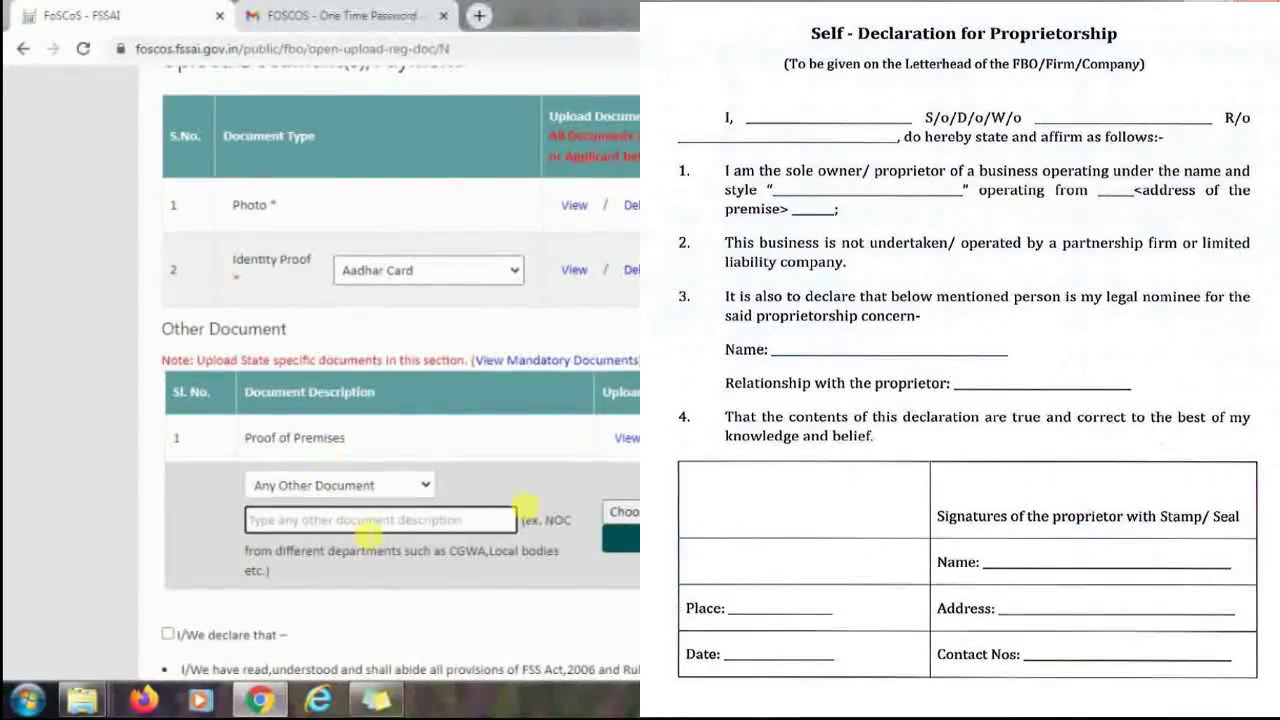
pyautogui.click(367, 530)
pyautogui.write('self')
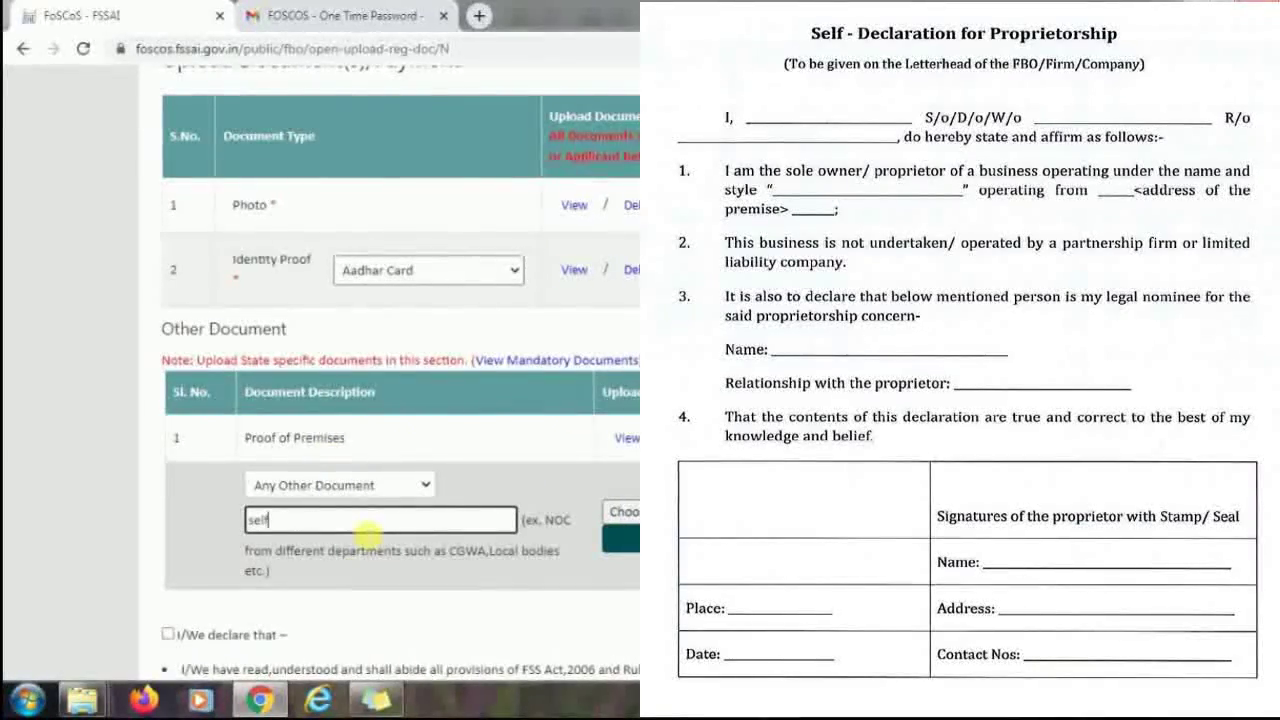
pyautogui.write(' decaratio')
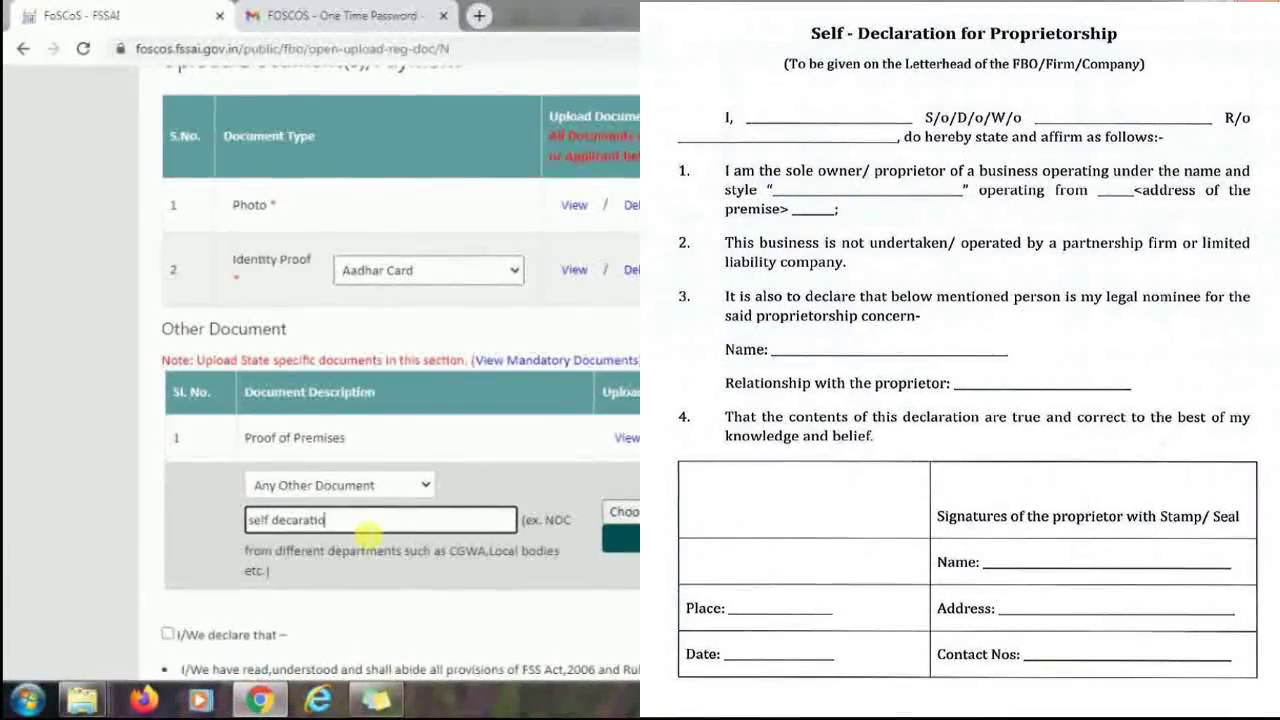
pyautogui.write('n of')
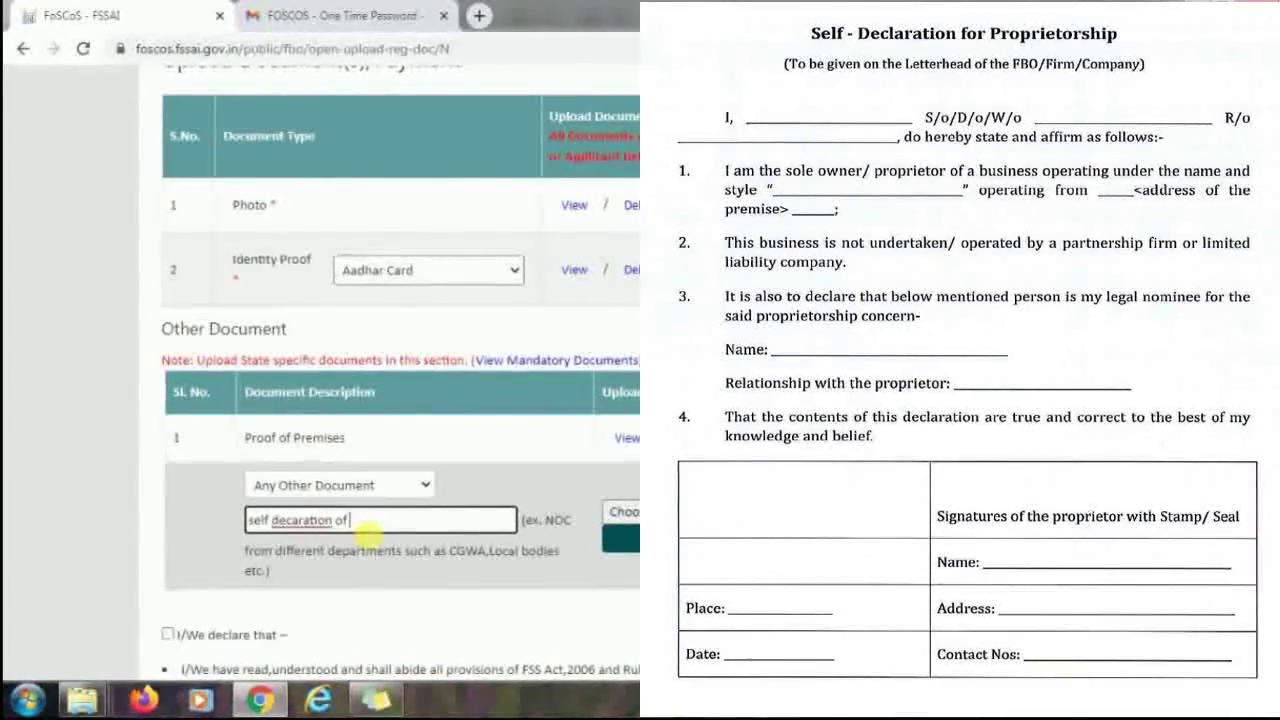
pyautogui.write(' proprie')
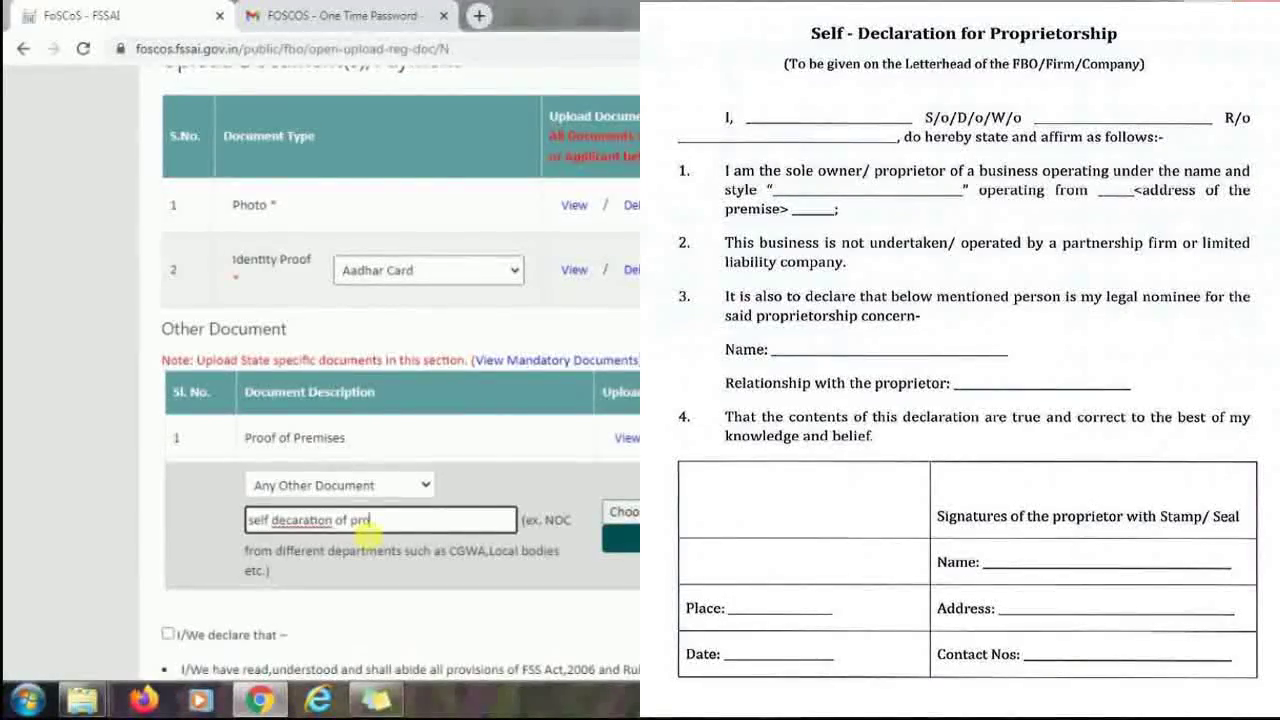
pyautogui.write('tor ship')
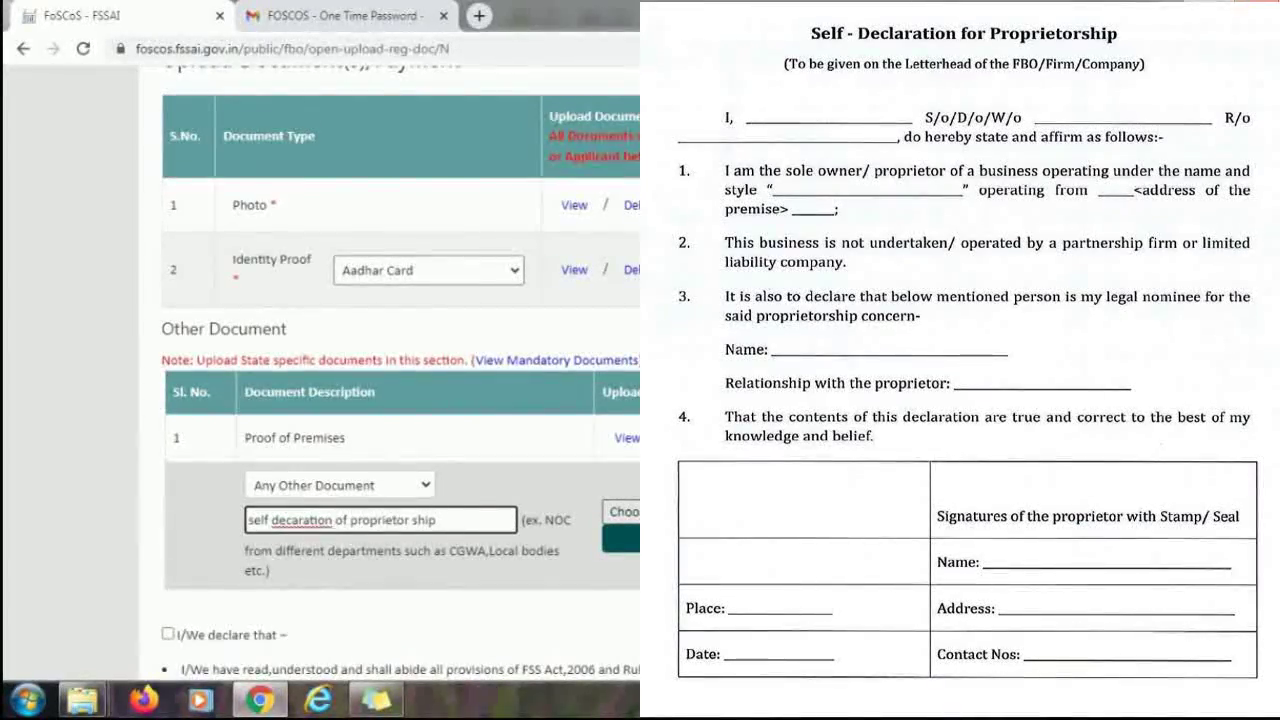
# Tick the I/We declare that checkbox and scroll down to the Rs. 100 payment options
pyautogui.click(167, 634)
pyautogui.scroll(-4, 400, 400)
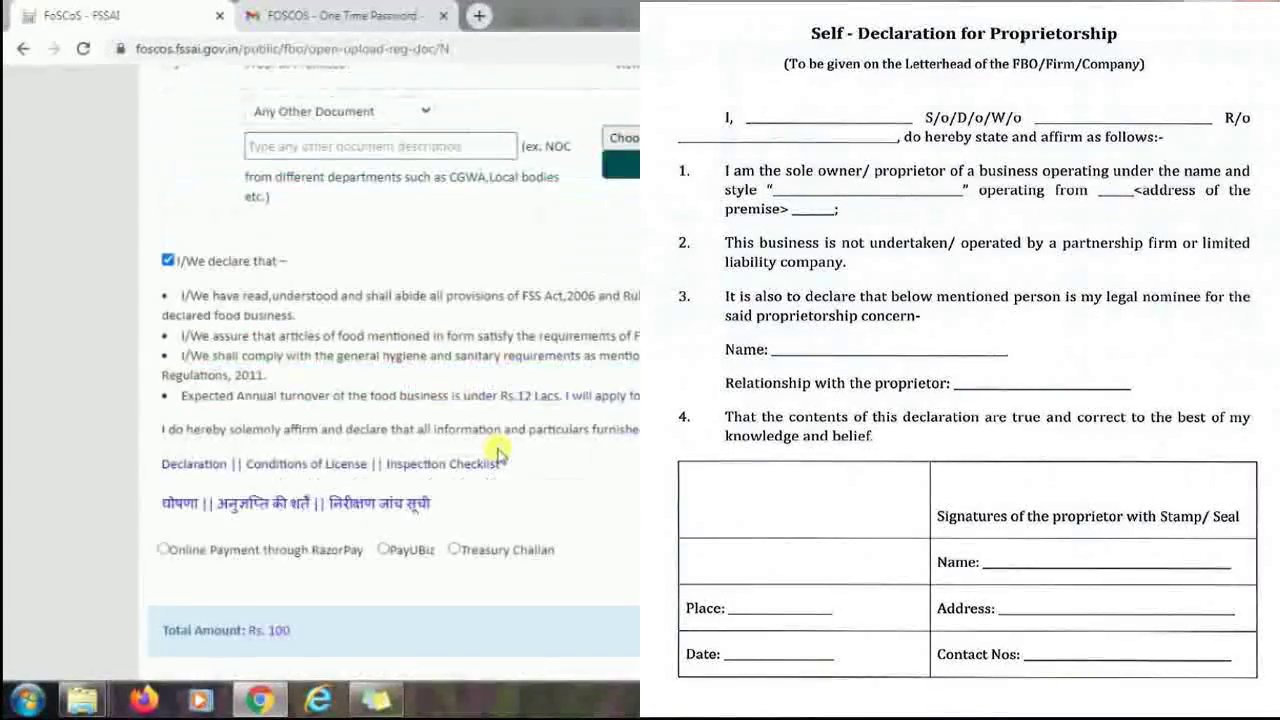
pyautogui.scroll(-2, 400, 400)
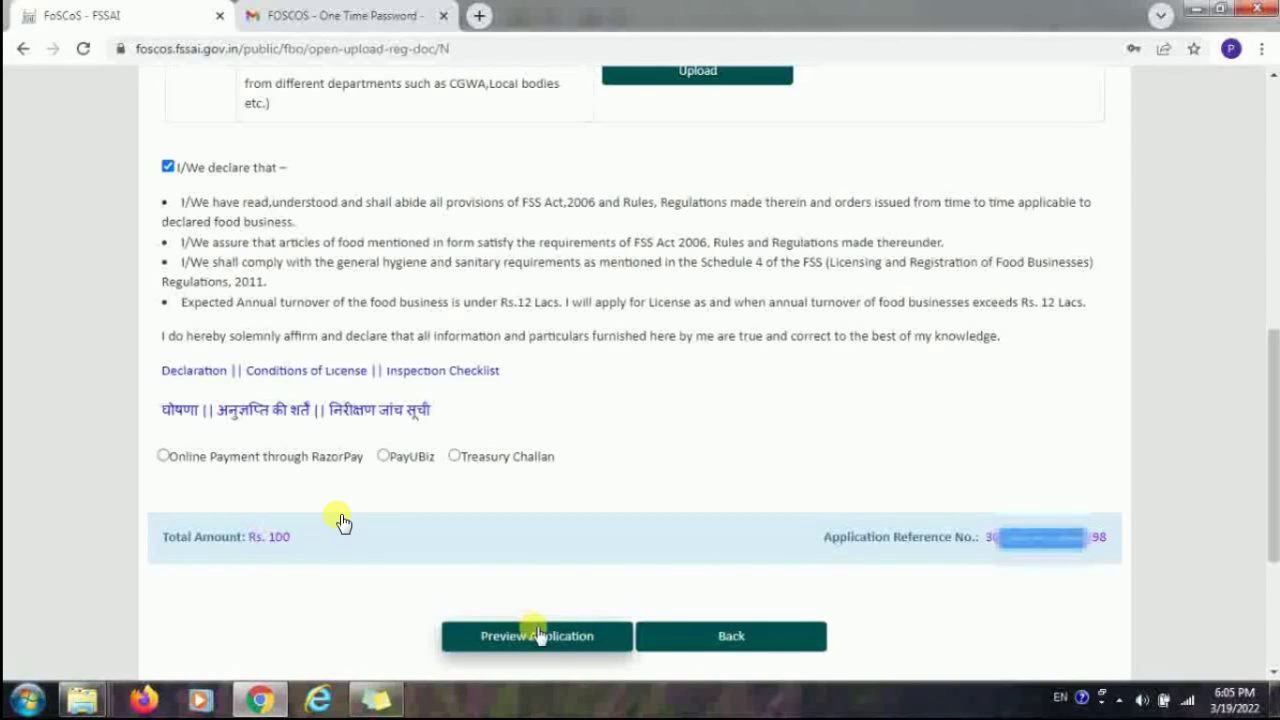
# Pay the Rs. 100 fee online through RazorPay, switching the payment method to UPI
pyautogui.click(164, 456)
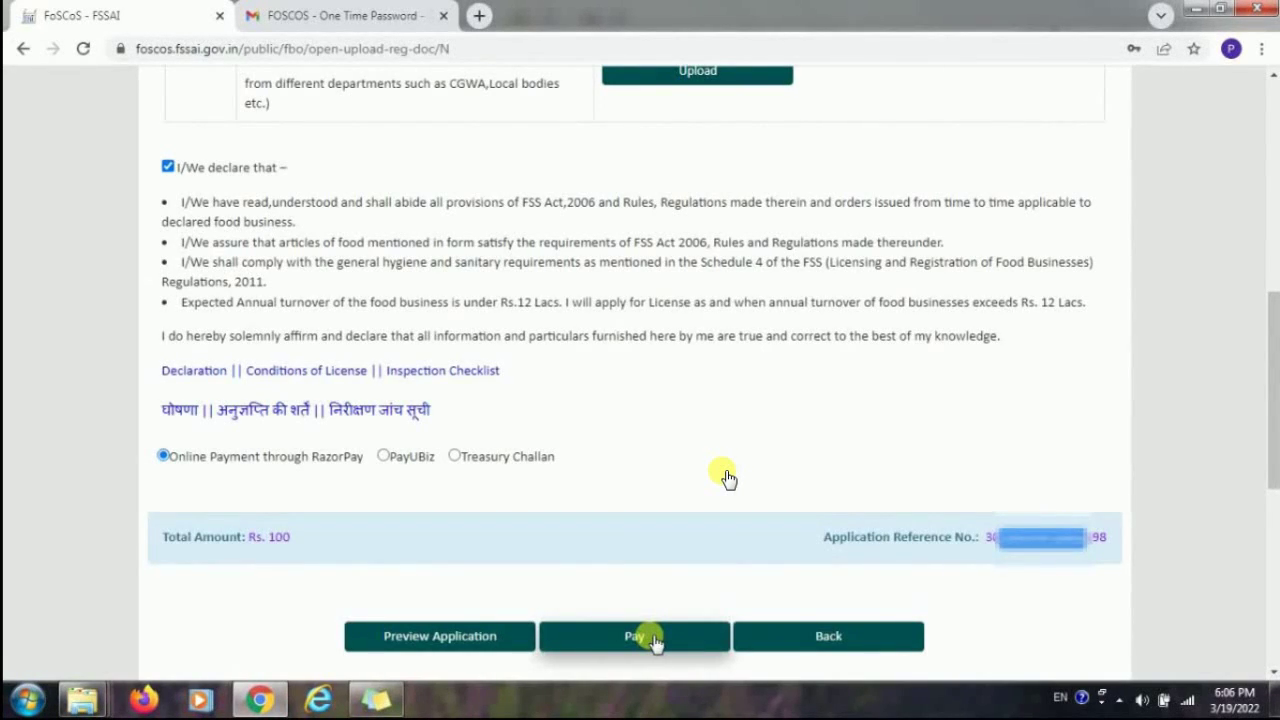
pyautogui.click(650, 637)
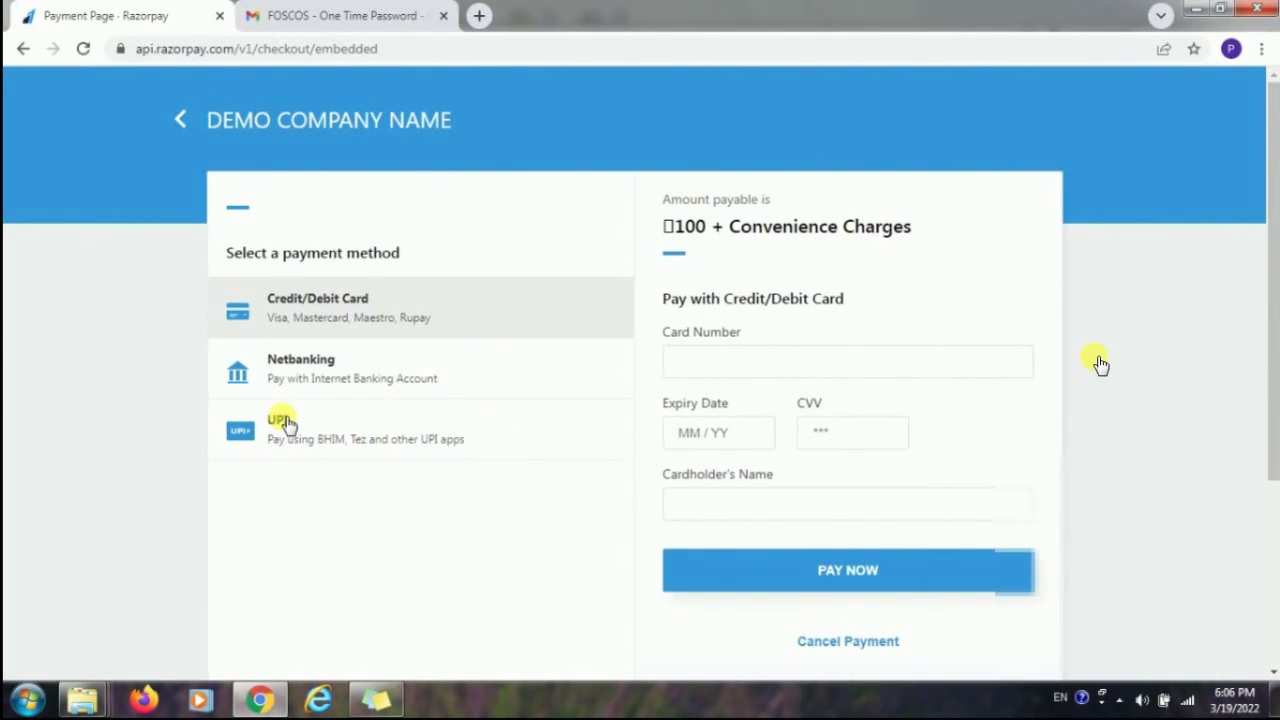
pyautogui.click(334, 382)
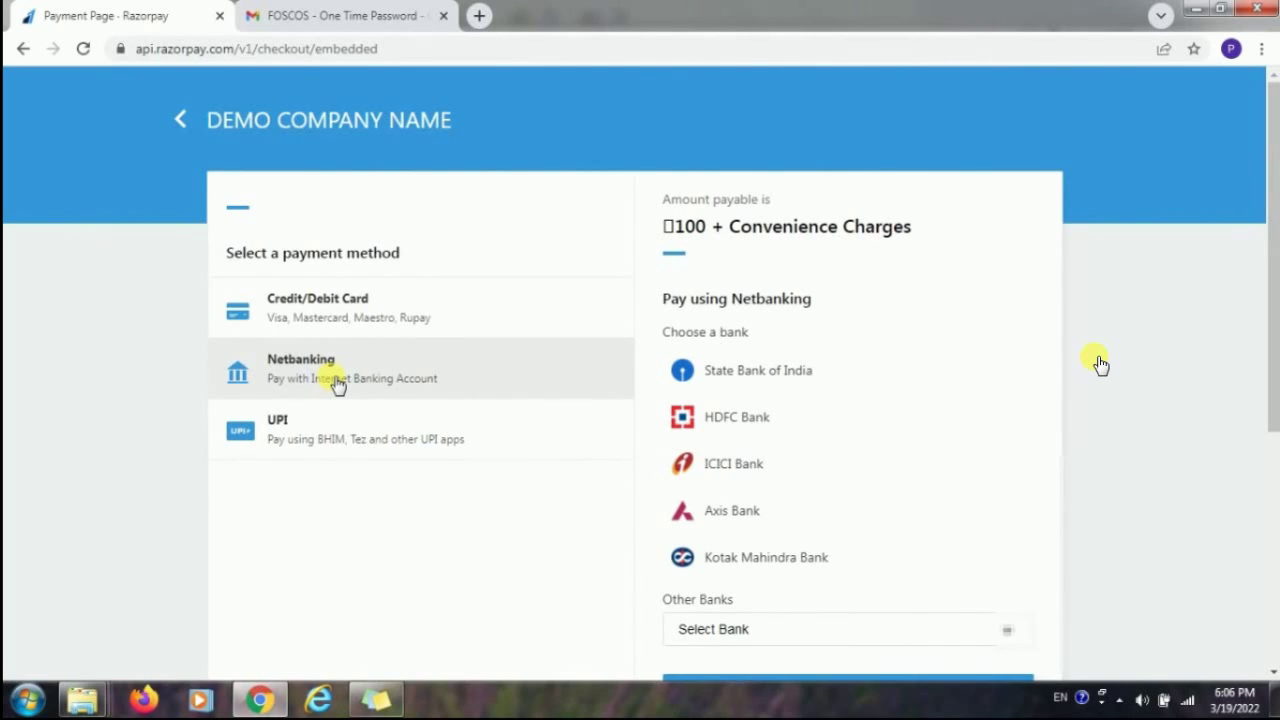
pyautogui.click(316, 431)
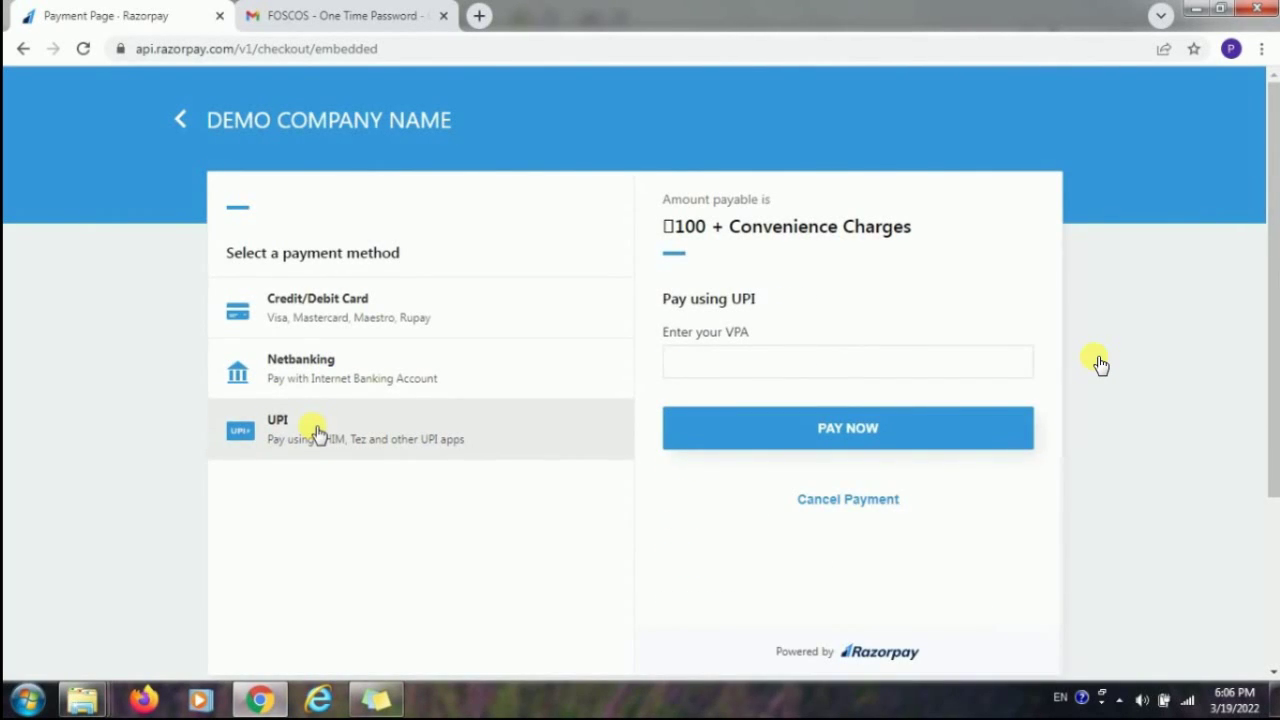